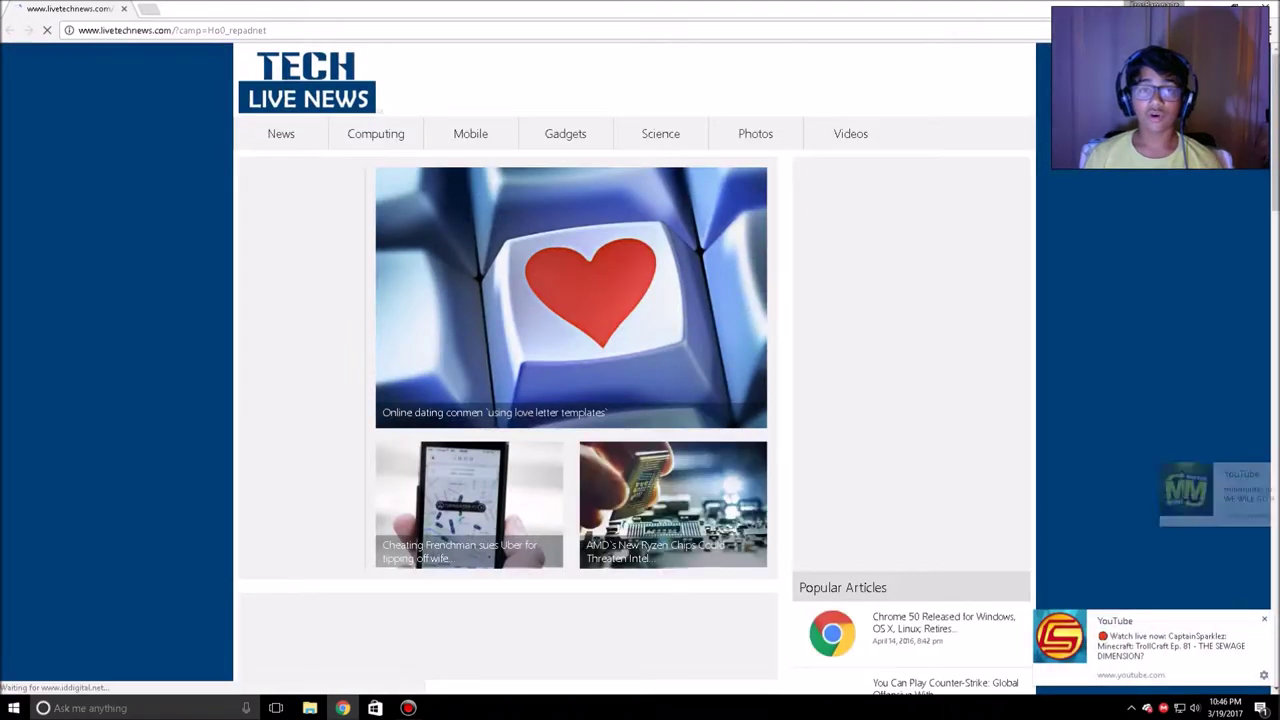
Open the website crohasit.com in a new browser tab
key("ctrl+t")
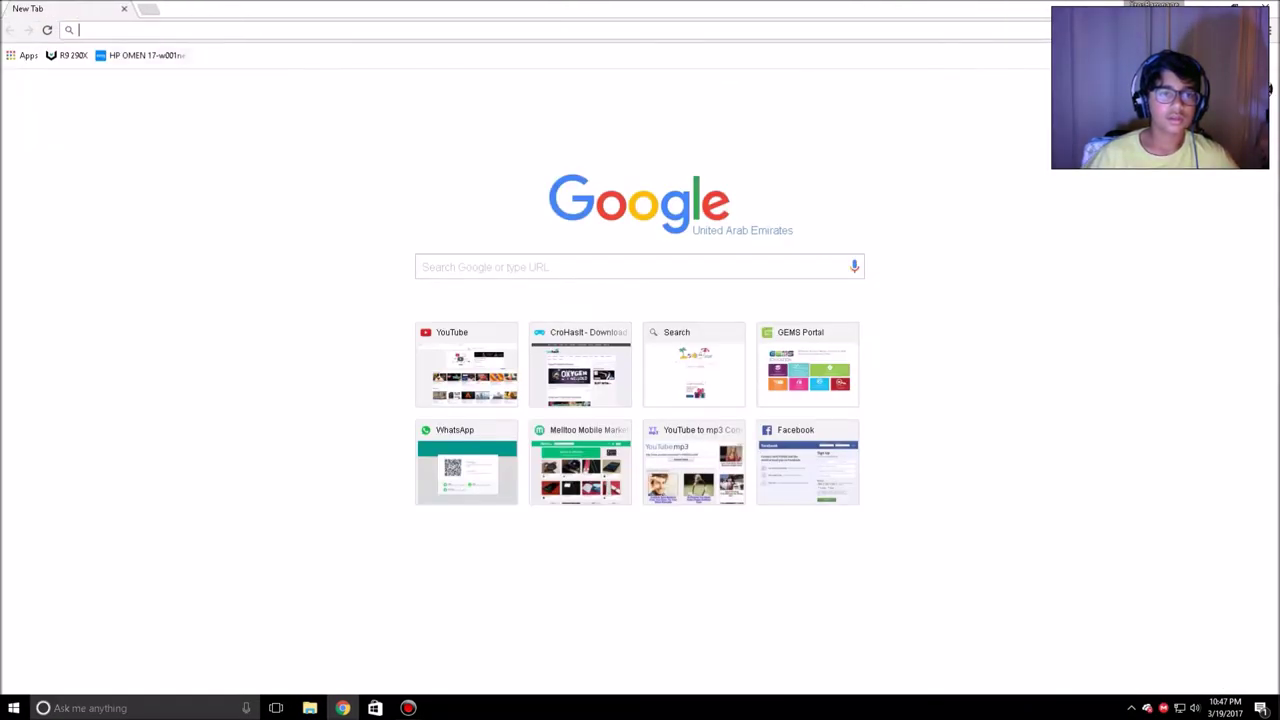
type("c")
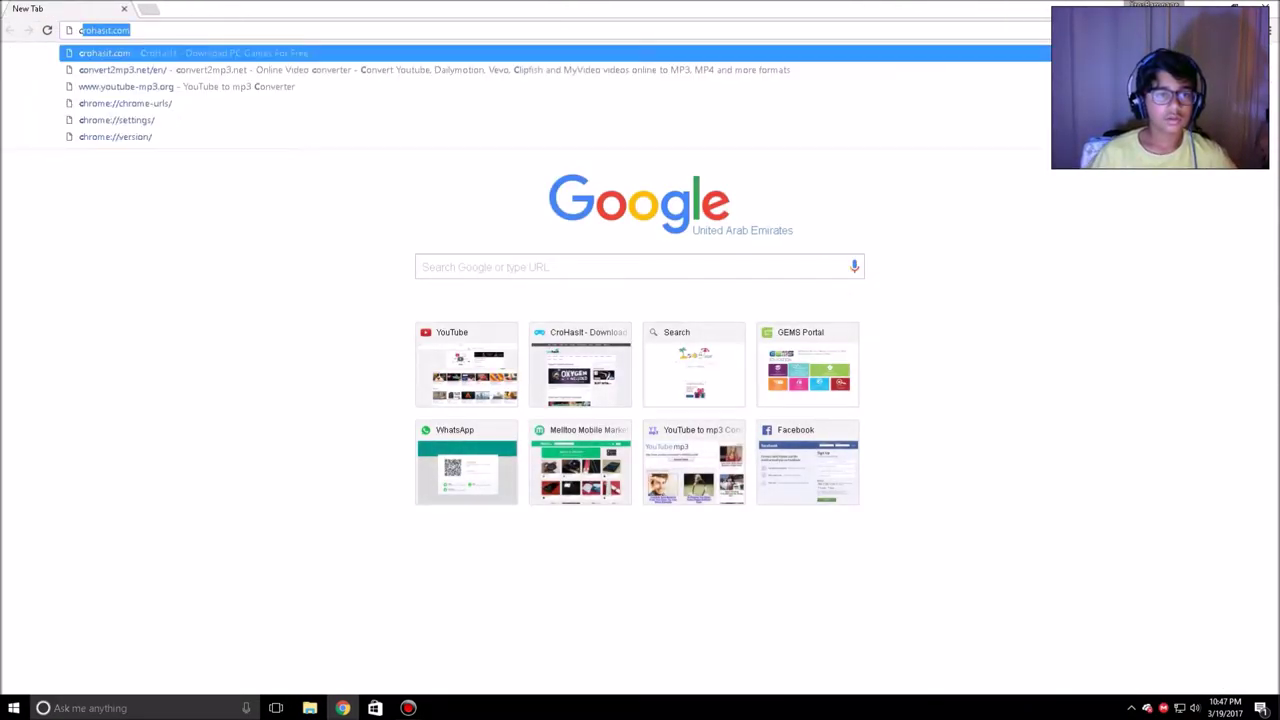
type("rohad")
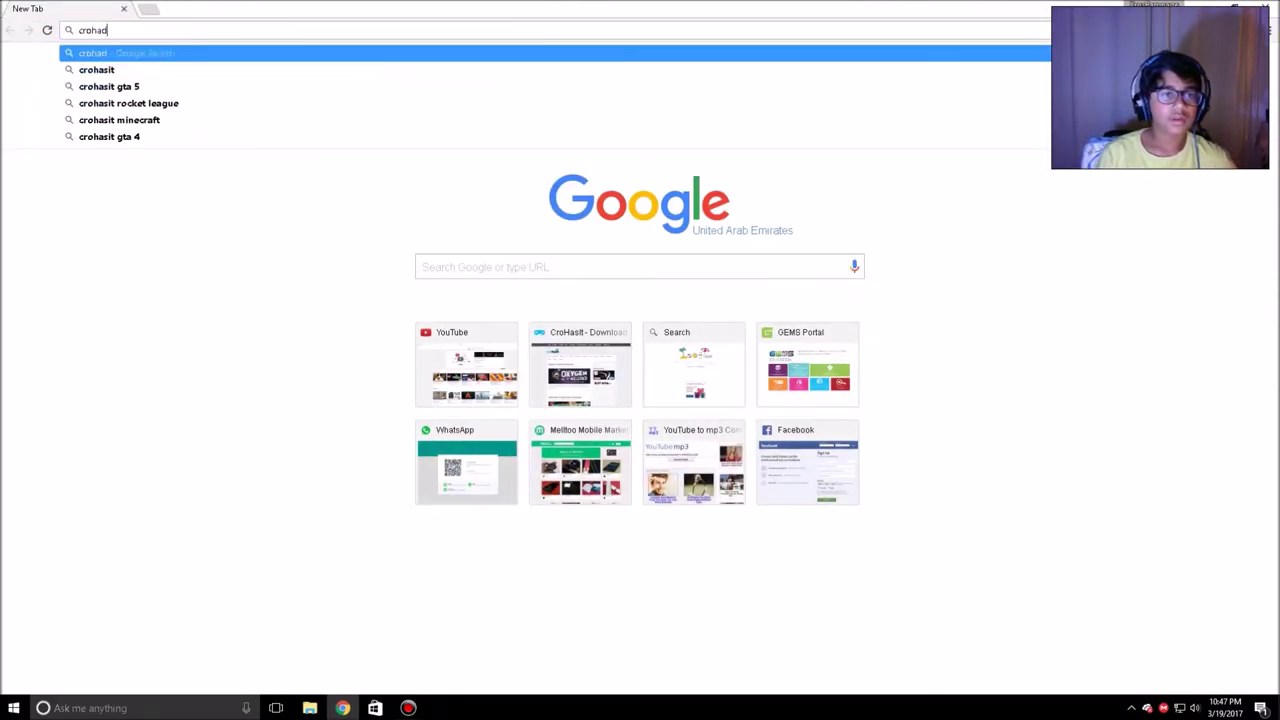
key("BackSpace")
type("sit")
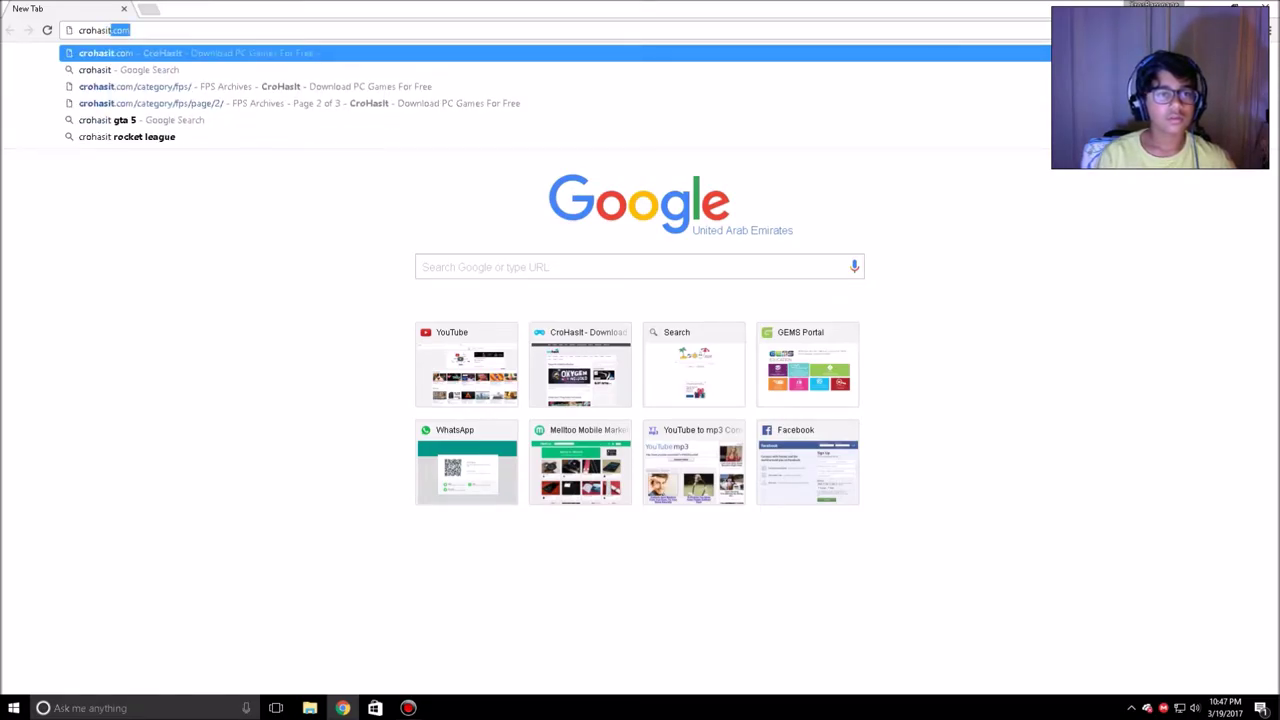
type(".c")
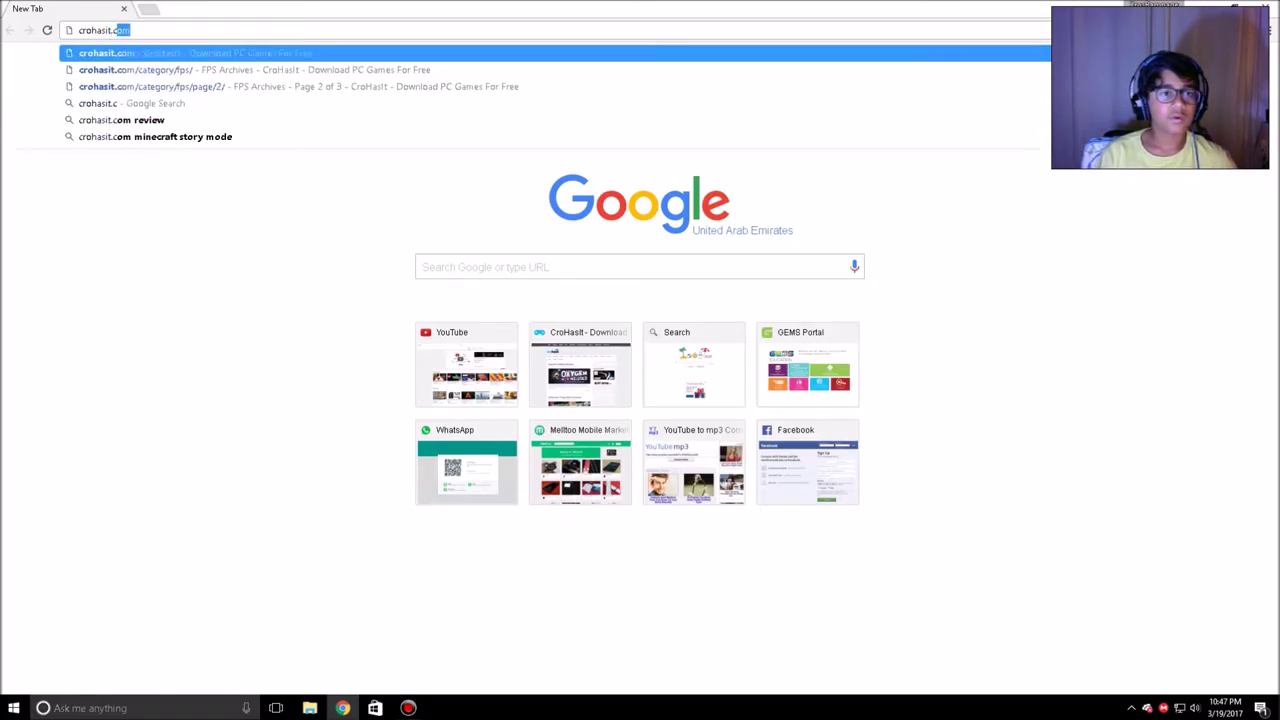
type("om")
key("Return")
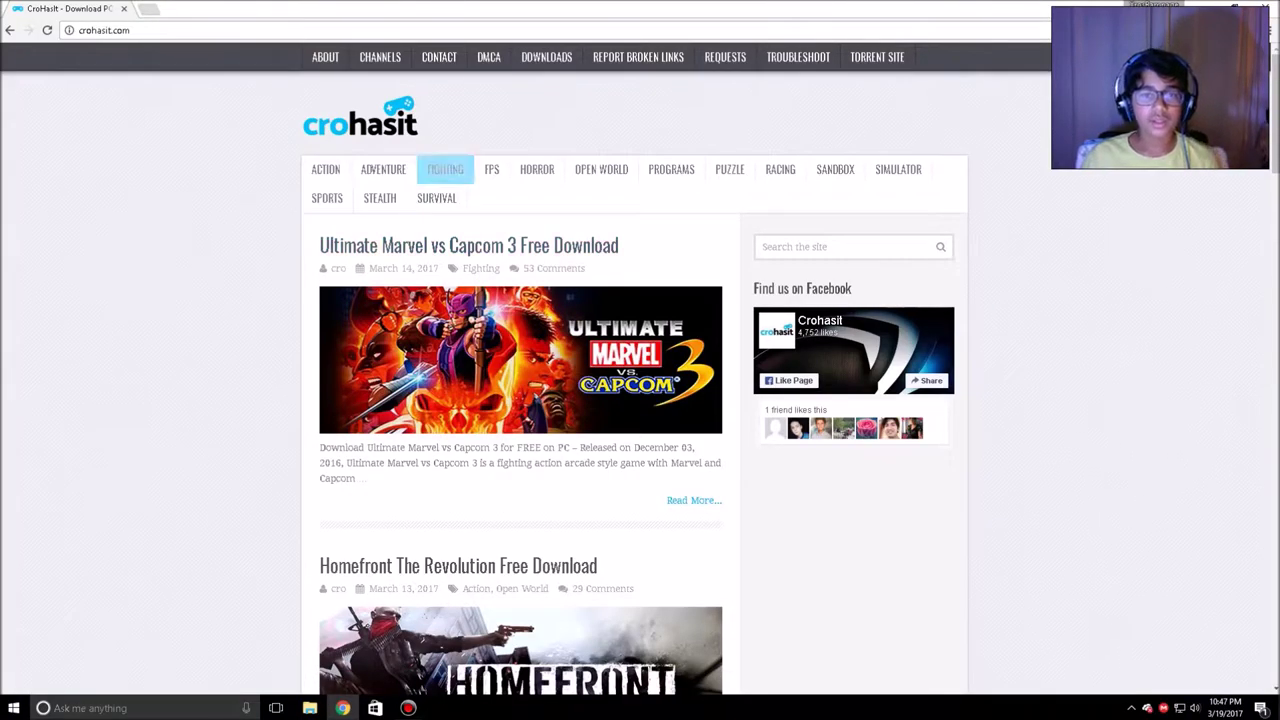
Browse the game listings on the home page and open the site's Programs category
scroll(520, 480, "down", 6)
scroll(520, 480, "up", 6)
scroll(520, 480, "down", 2)
scroll(520, 480, "down", 6)
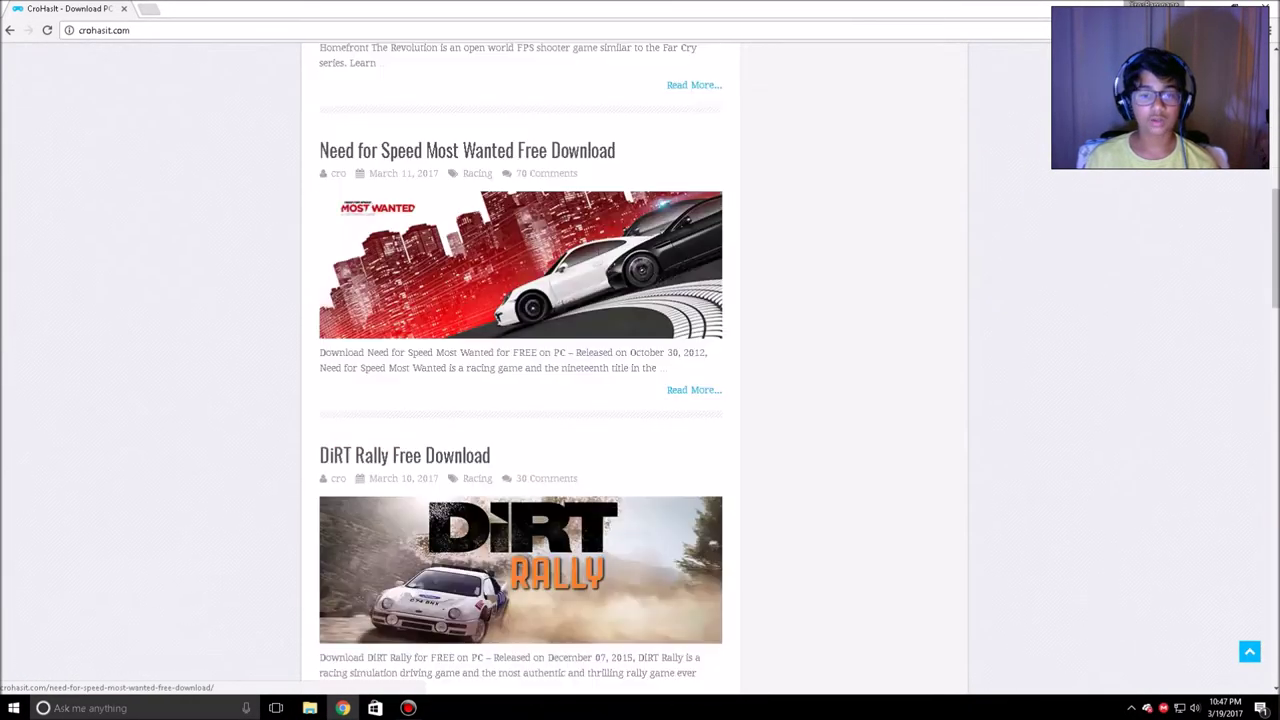
scroll(520, 480, "up", 8)
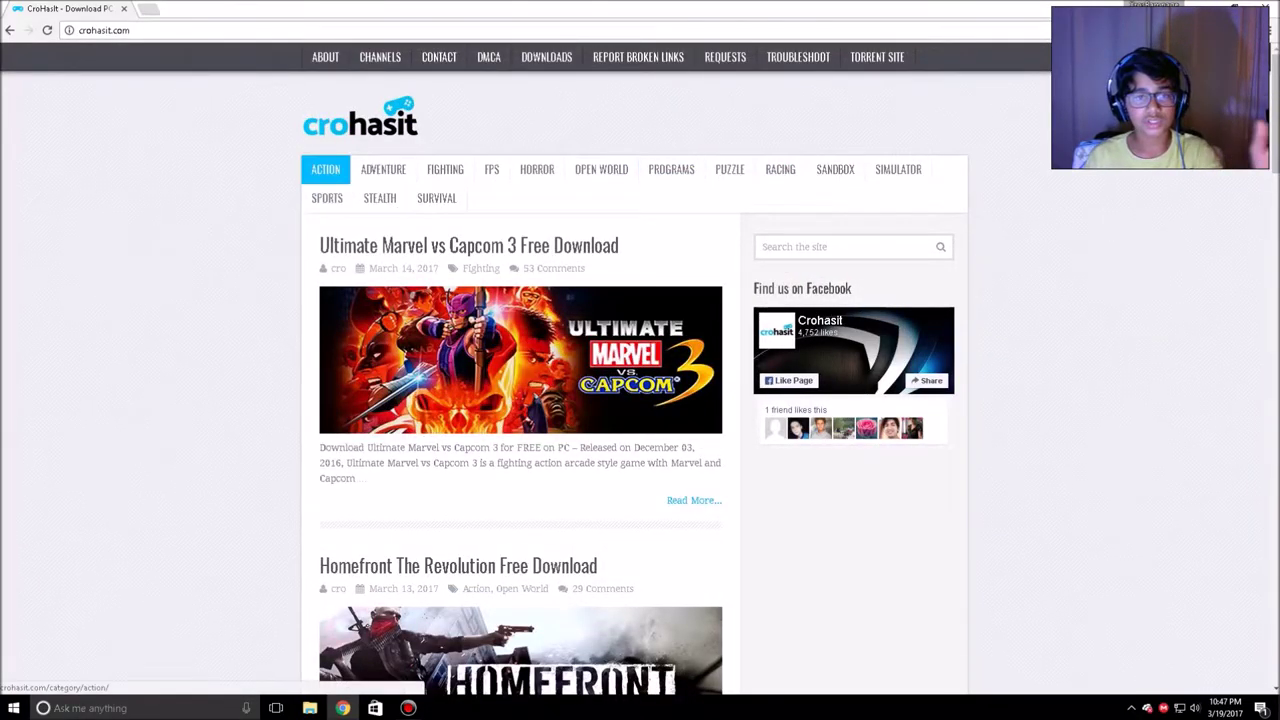
left_click(671, 169)
Look through the Programs listings and open the Sony Vegas Pro 14 Free Download page
scroll(671, 169, "down", 3)
scroll(520, 400, "down", 2)
scroll(520, 400, "up", 5)
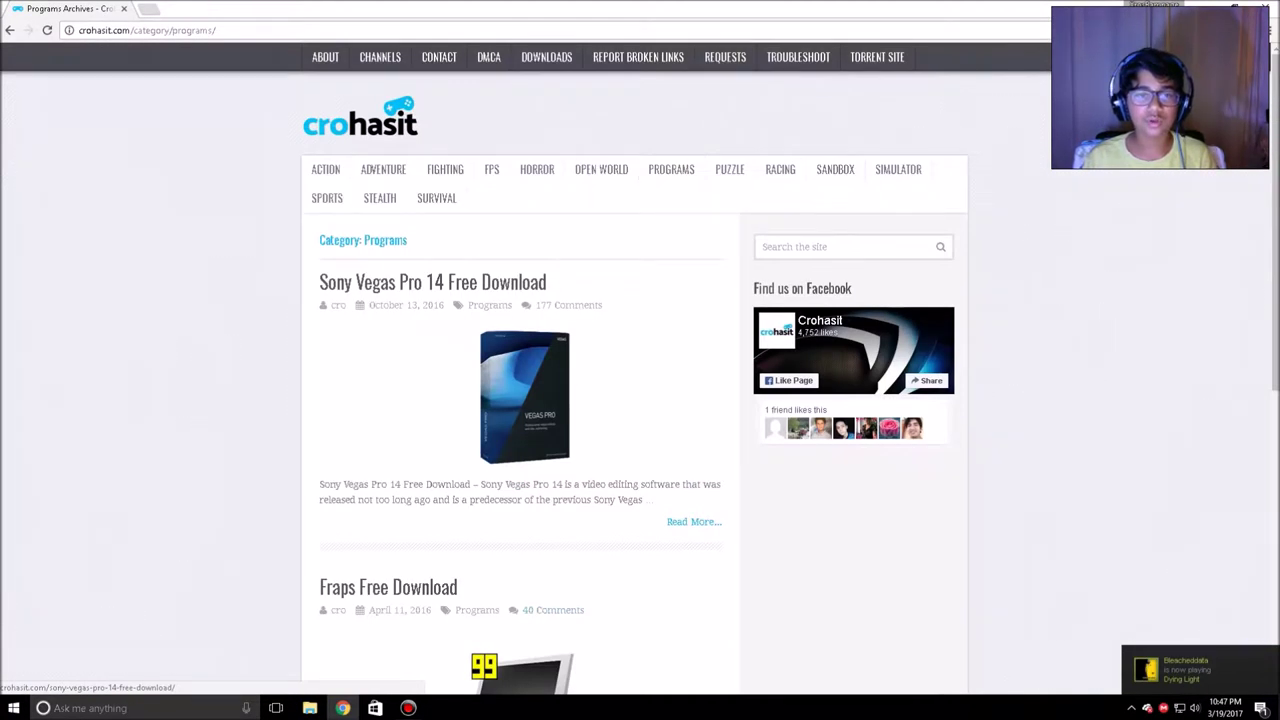
scroll(520, 440, "down", 5)
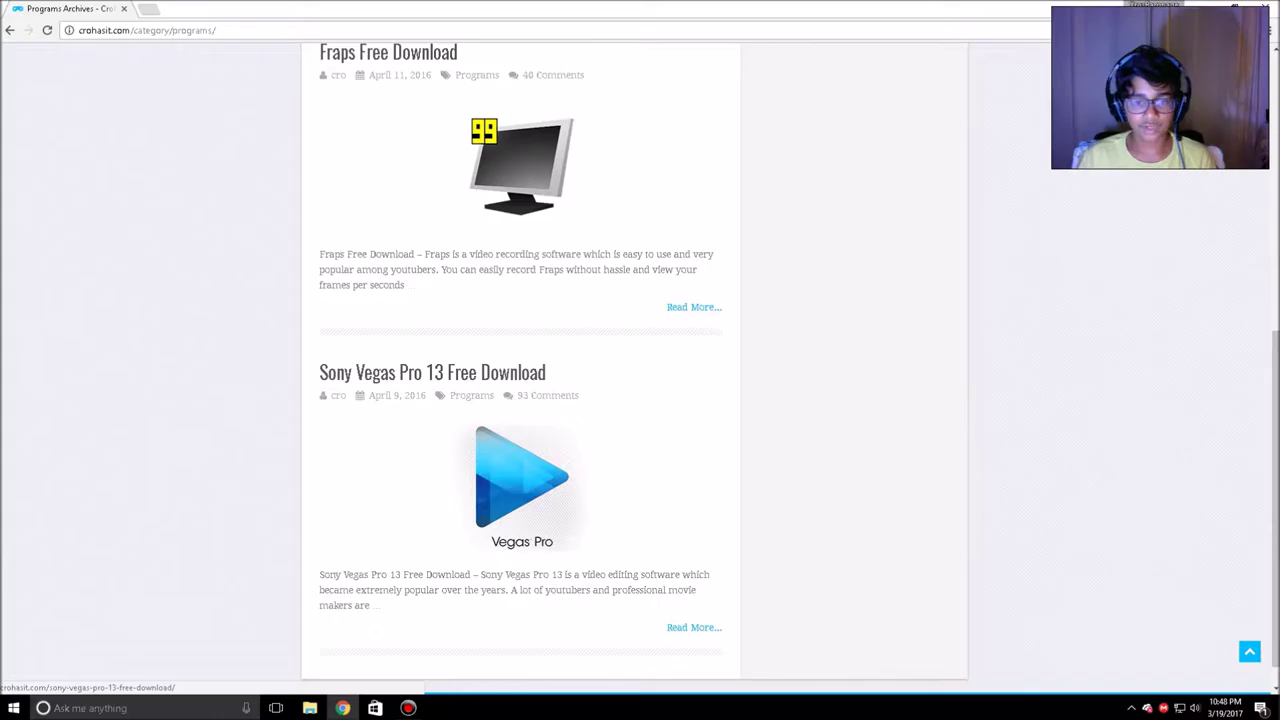
scroll(520, 480, "up", 3)
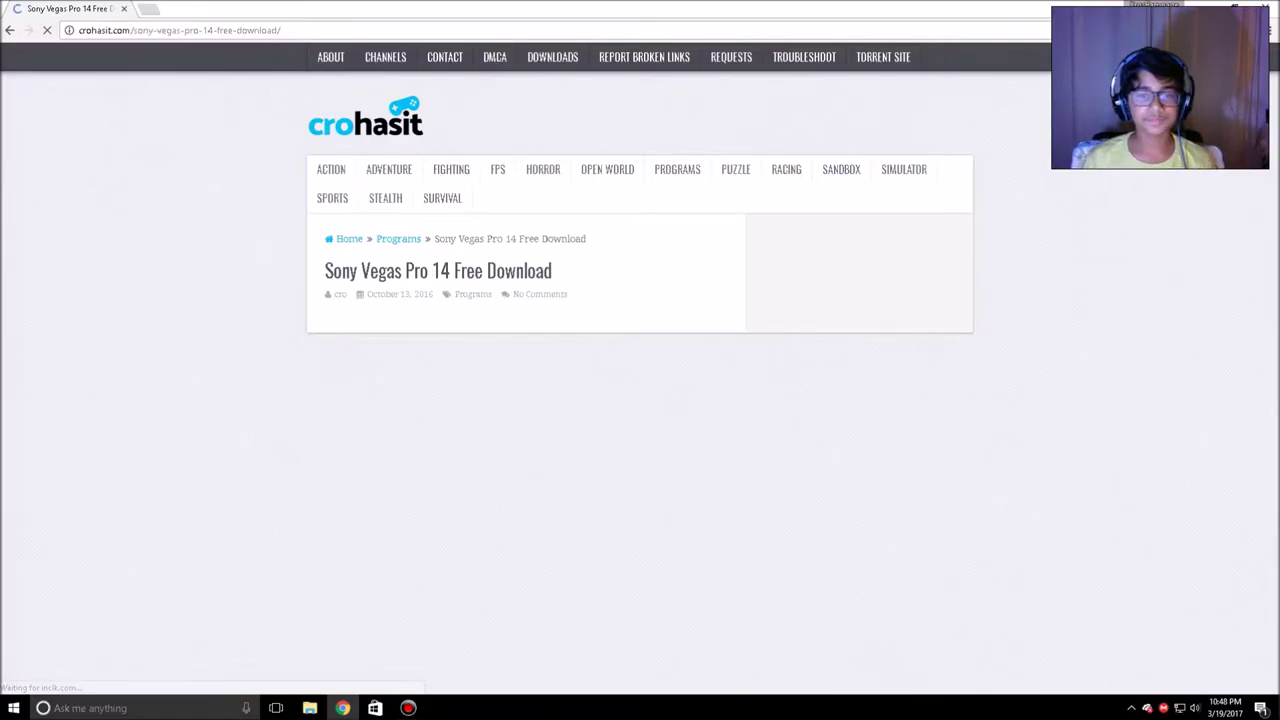
Follow the page's main download link to MEGA and download Sony Vegas Pro 14.zip with MEGAsync
scroll(520, 400, "down", 7)
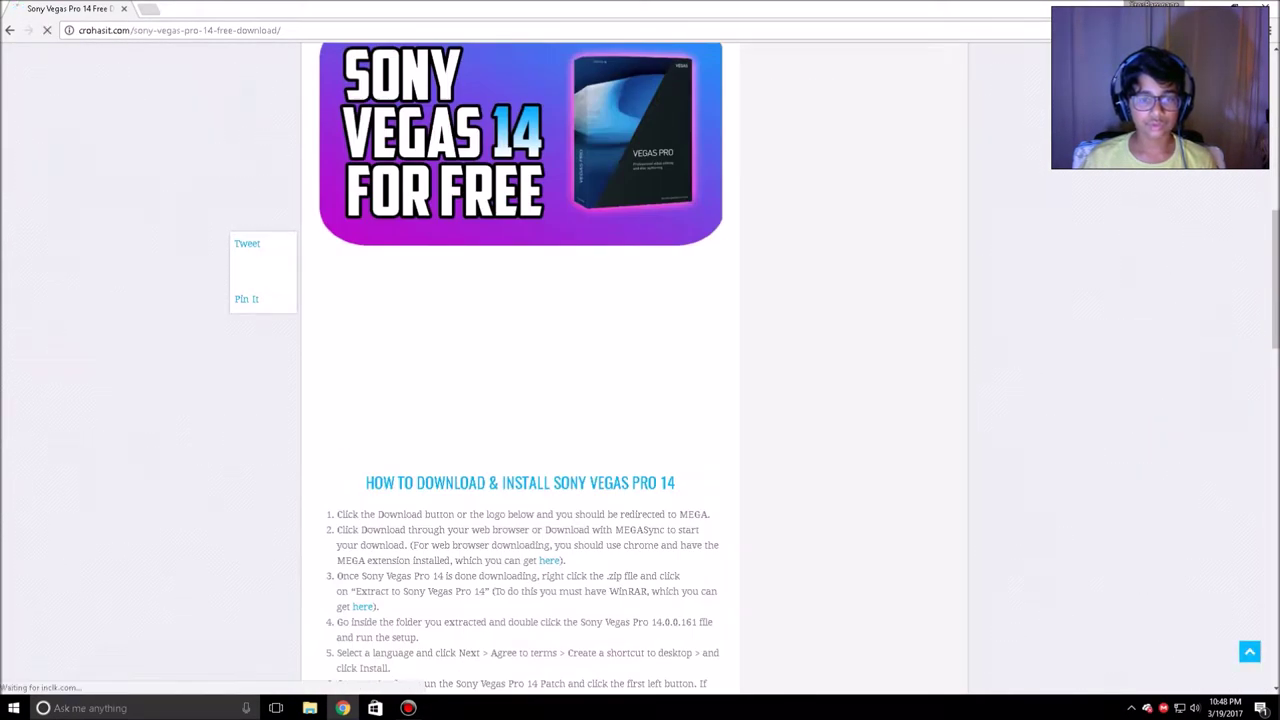
scroll(520, 400, "down", 2)
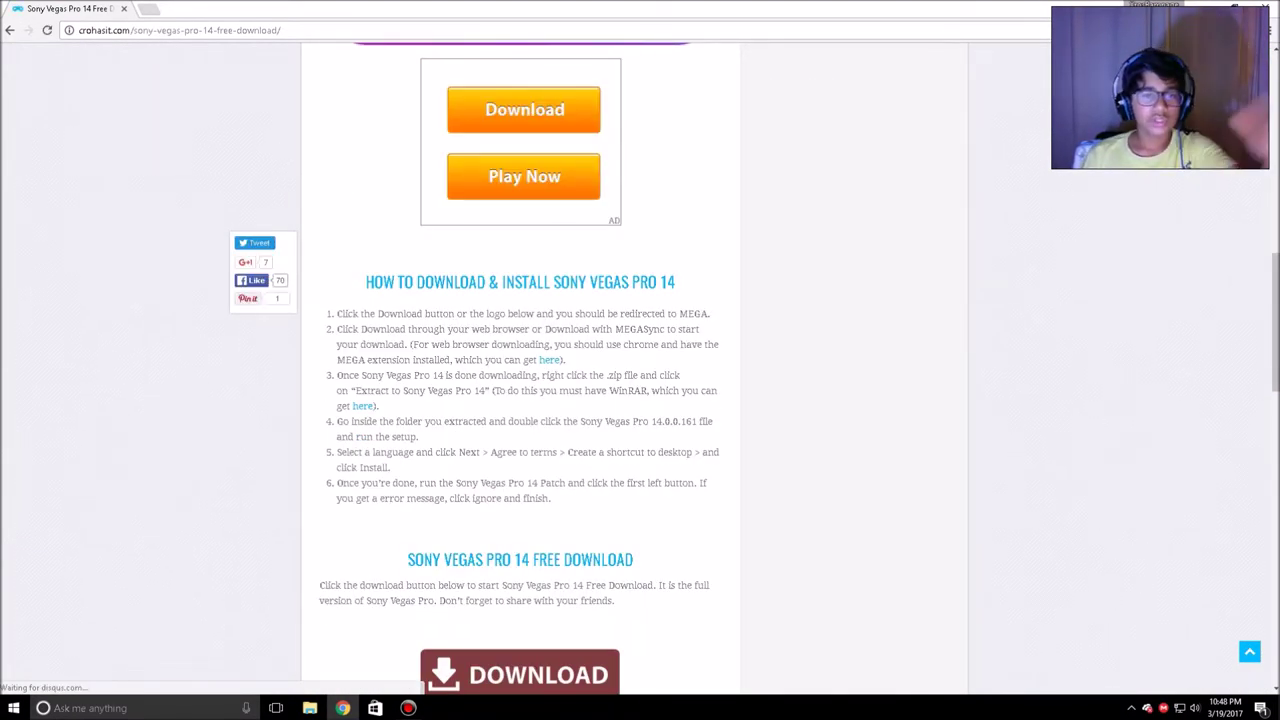
scroll(520, 400, "down", 2)
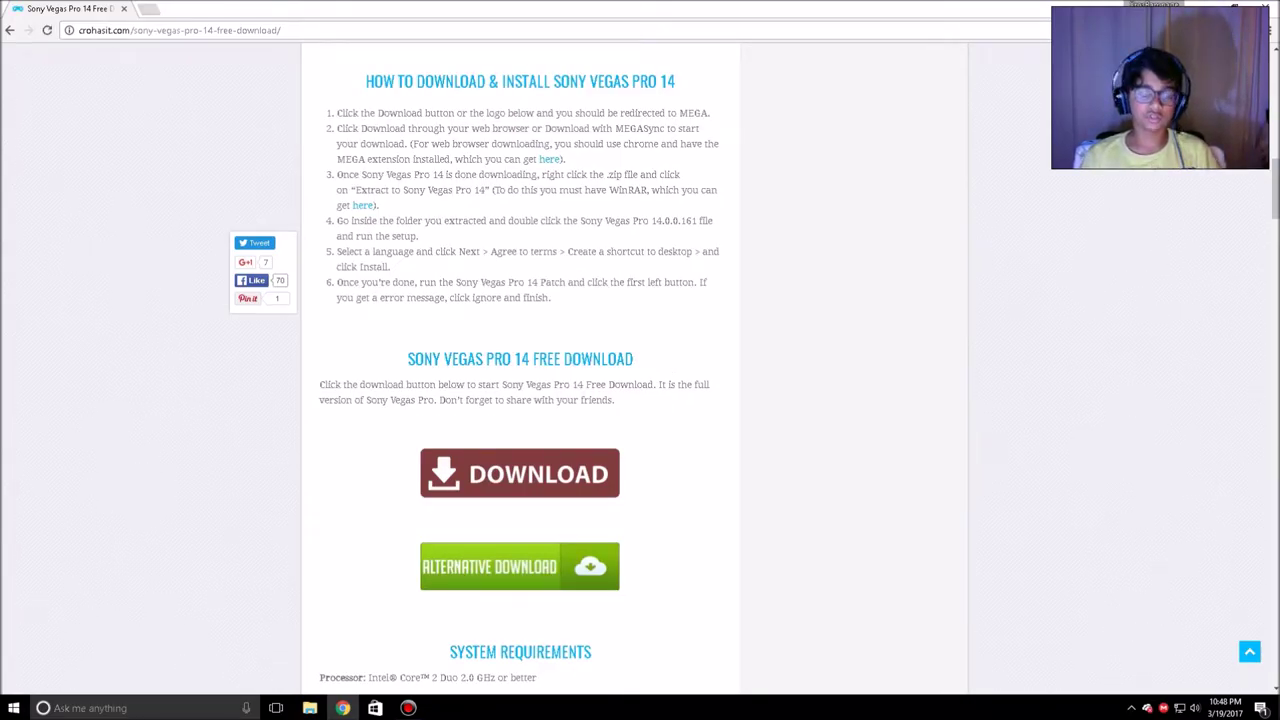
scroll(520, 400, "down", 2)
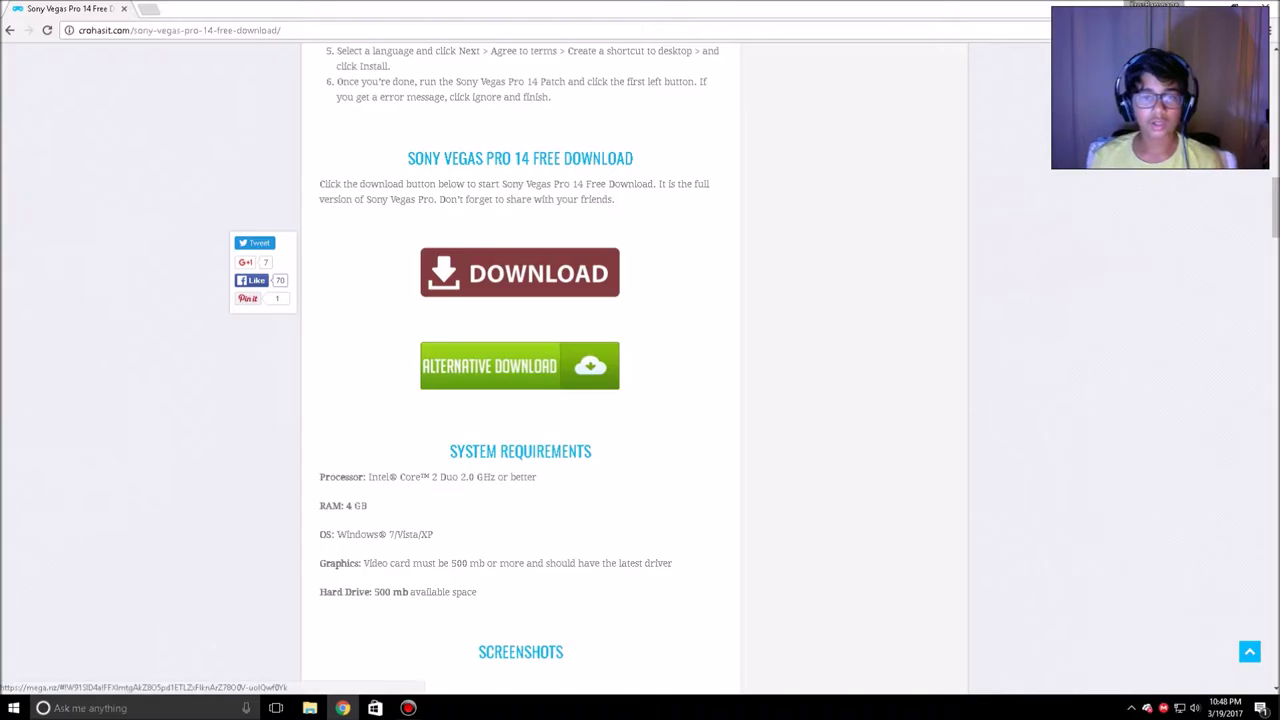
left_click(520, 272)
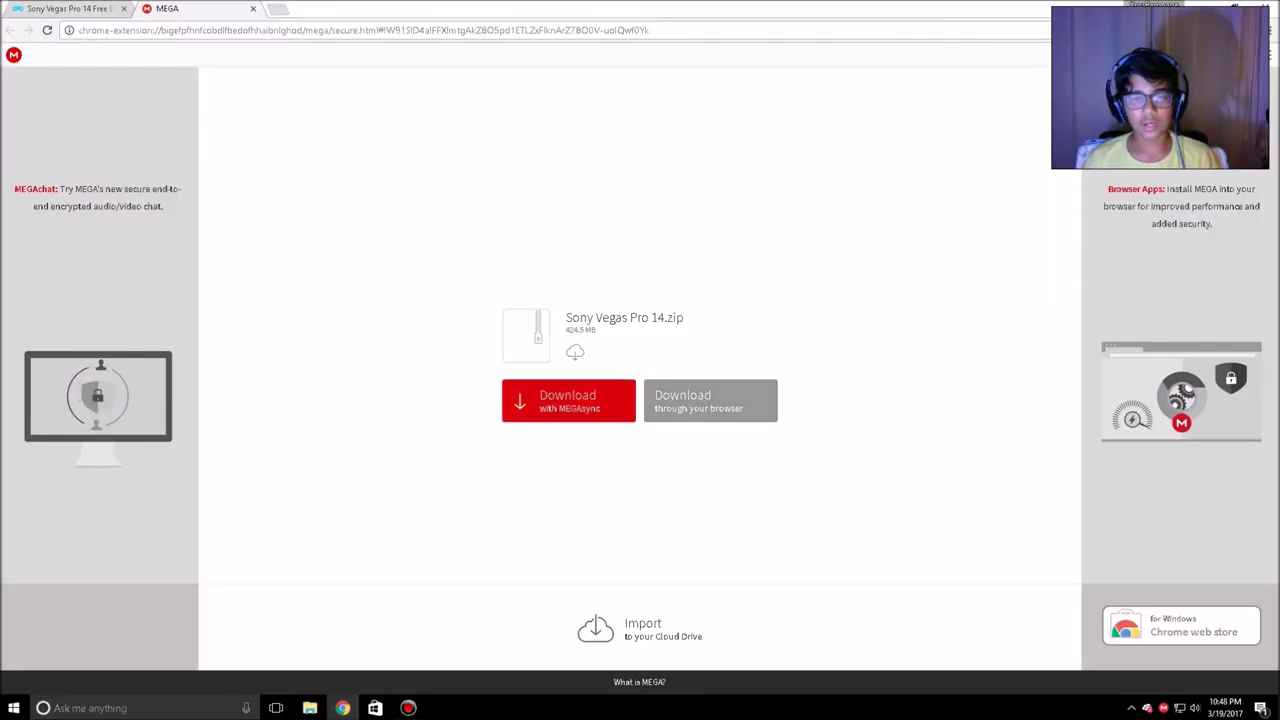
left_click(568, 400)
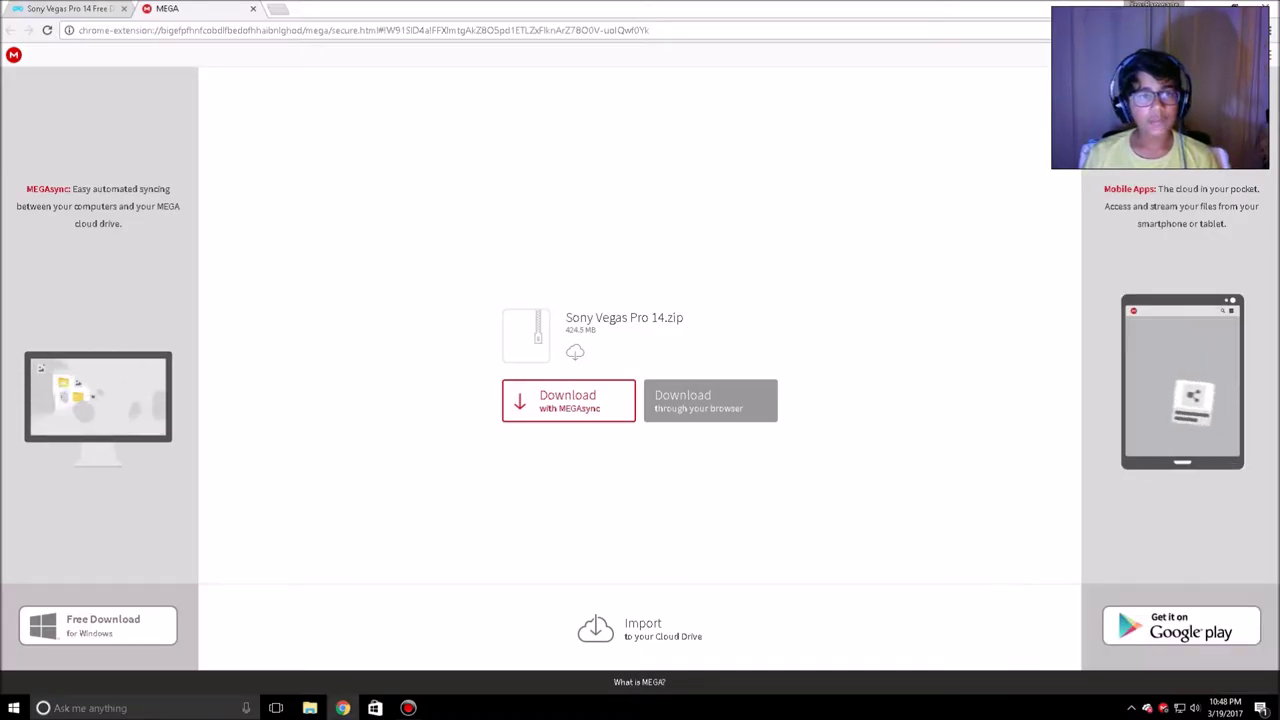
Close the MEGA tab, return to the Programs category and open the Sony Vegas Pro 13 page
key("ctrl+w")
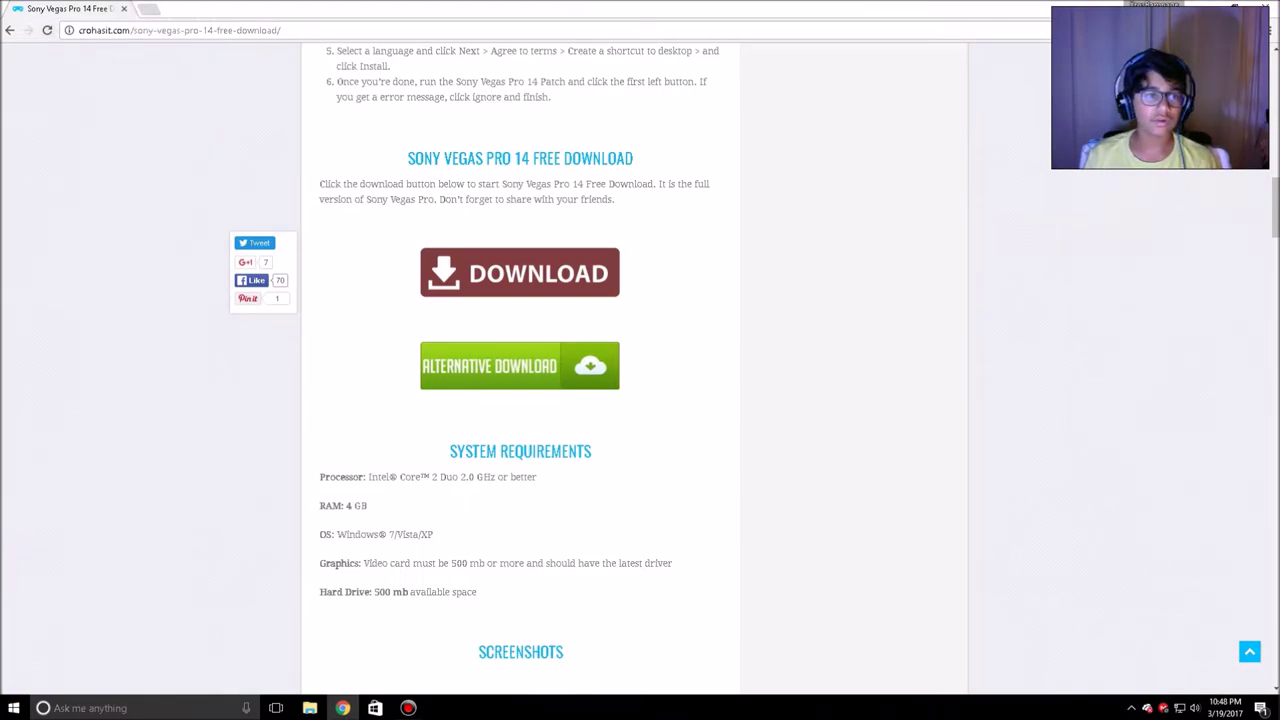
key("alt+Left")
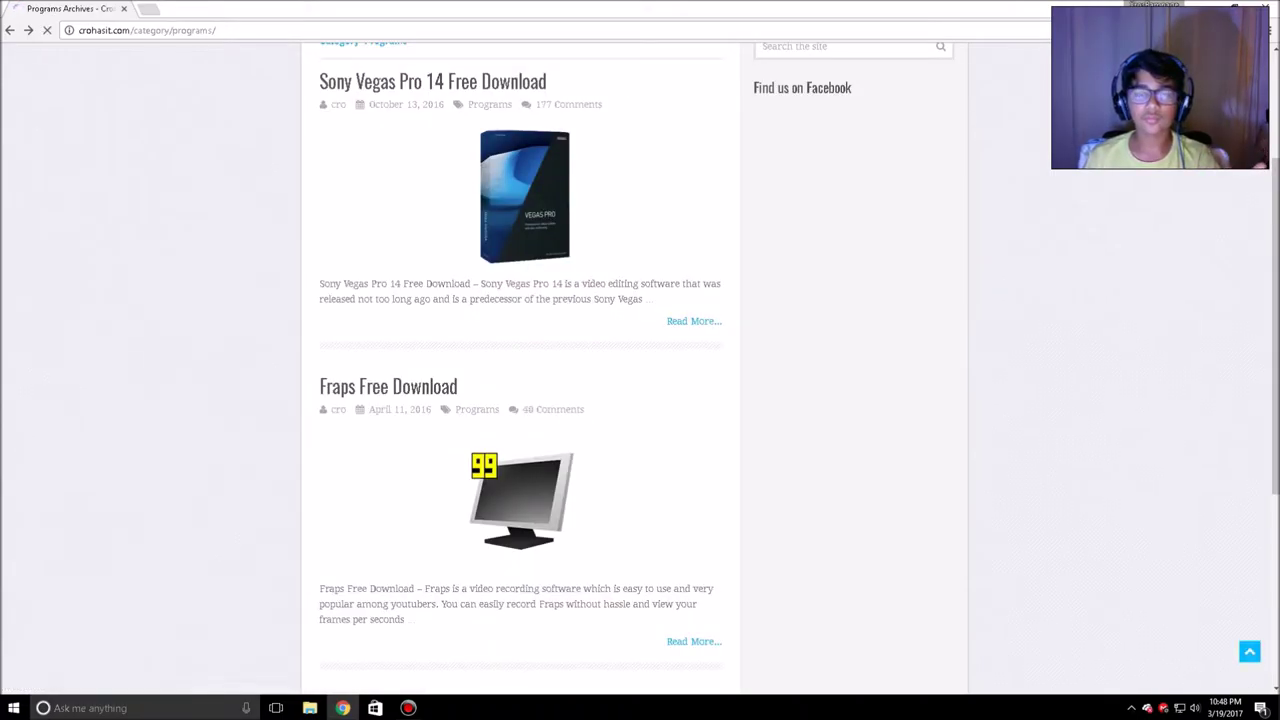
scroll(640, 360, "down", 4)
left_click(521, 455)
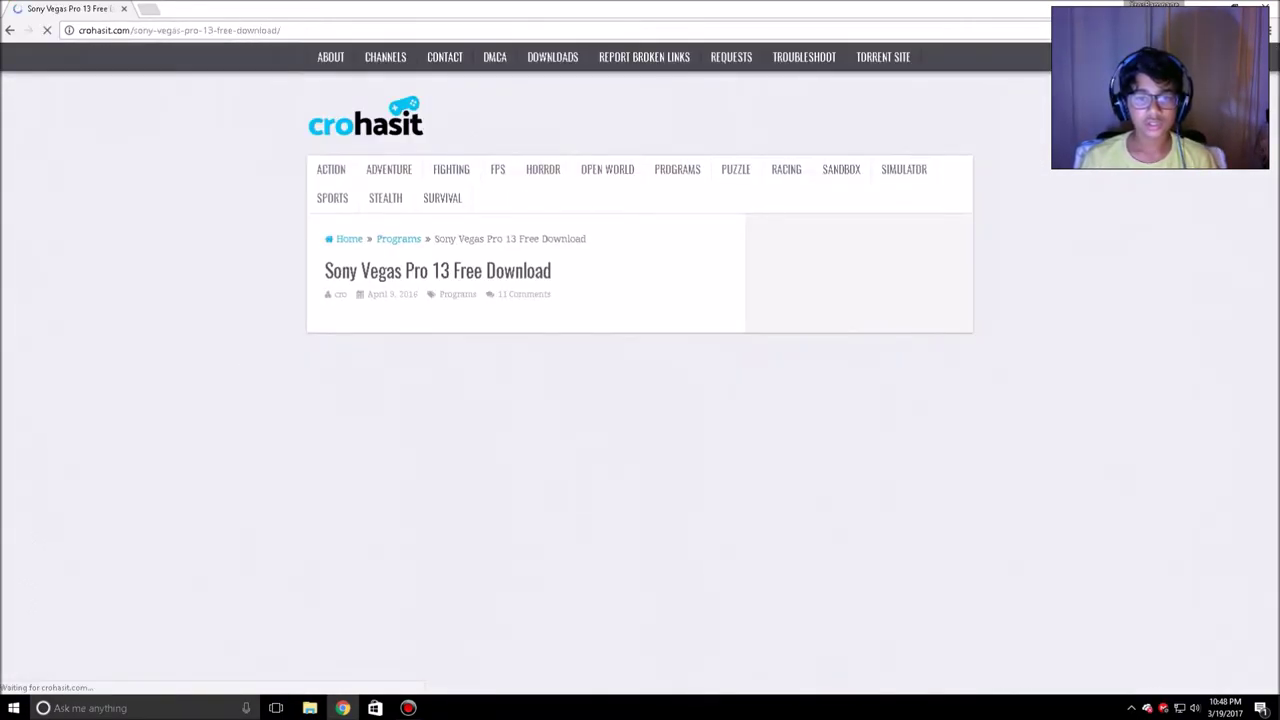
Close the pop-up tab, follow the download link to MEGA and download Sony Vegas Pro 13.zip through the browser
scroll(640, 360, "down", 10)
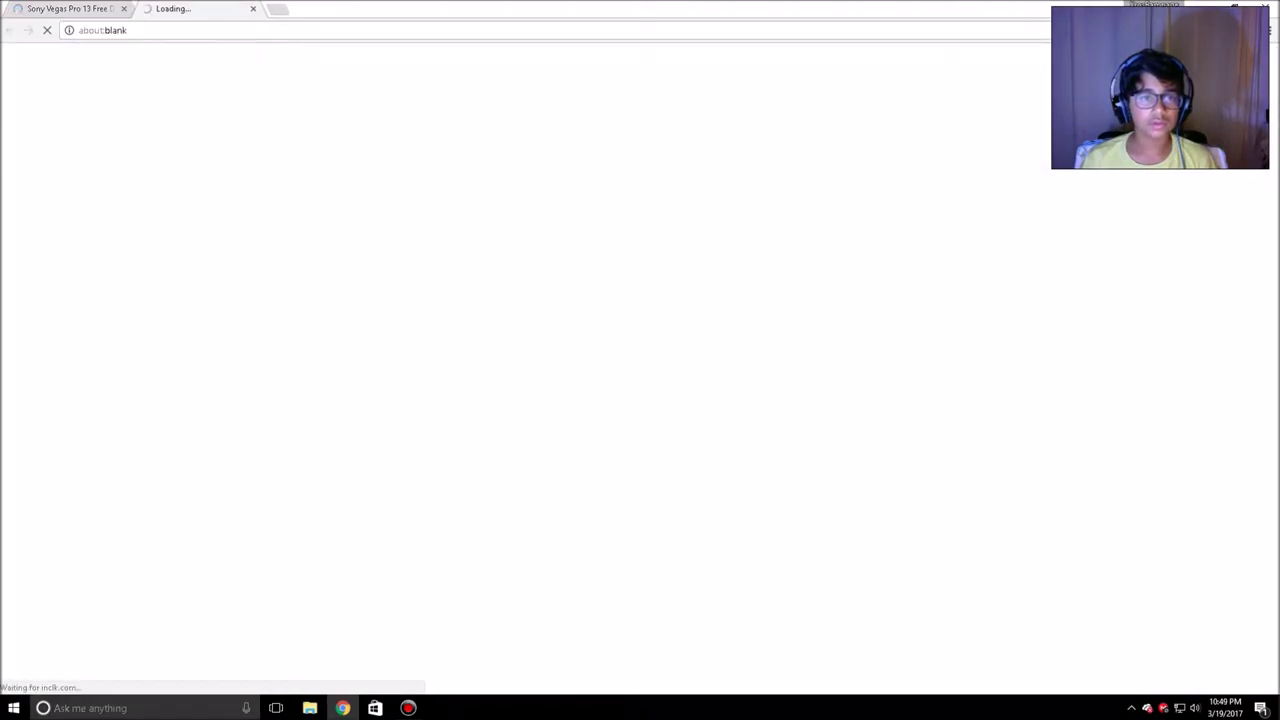
key("ctrl+w")
left_click(520, 420)
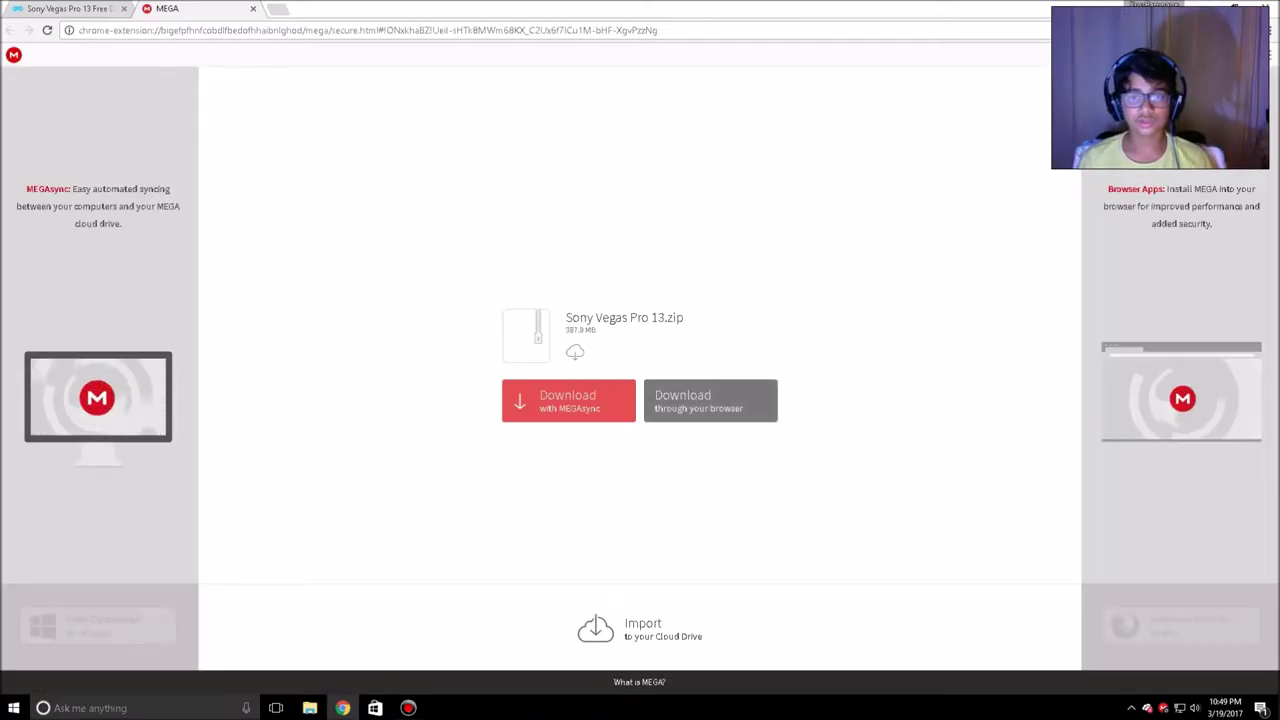
left_click(710, 400)
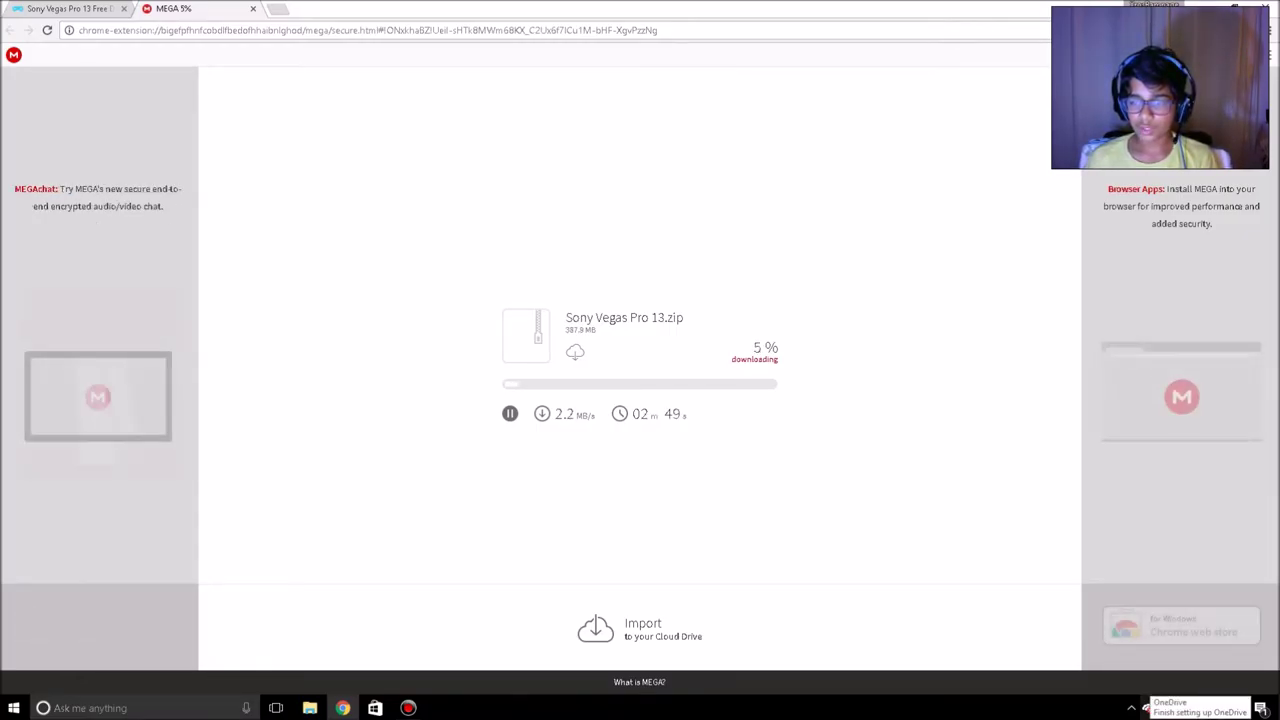
left_click(1163, 707)
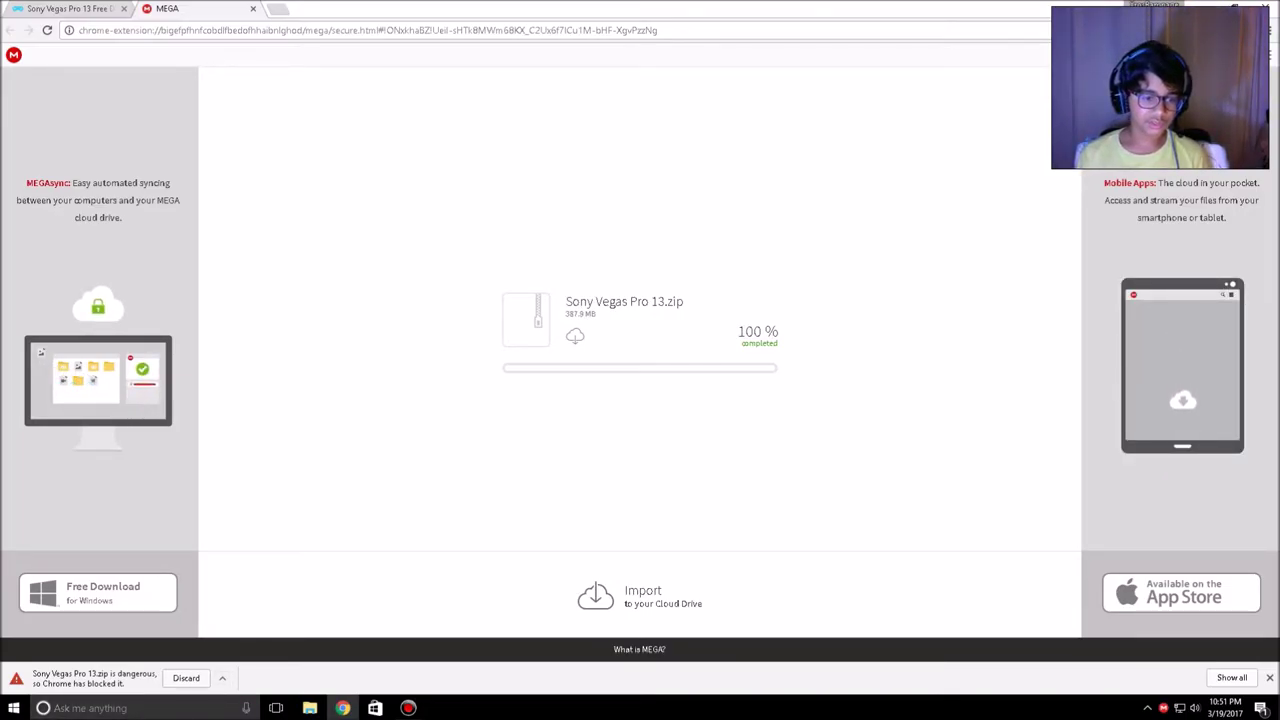
left_click(222, 678)
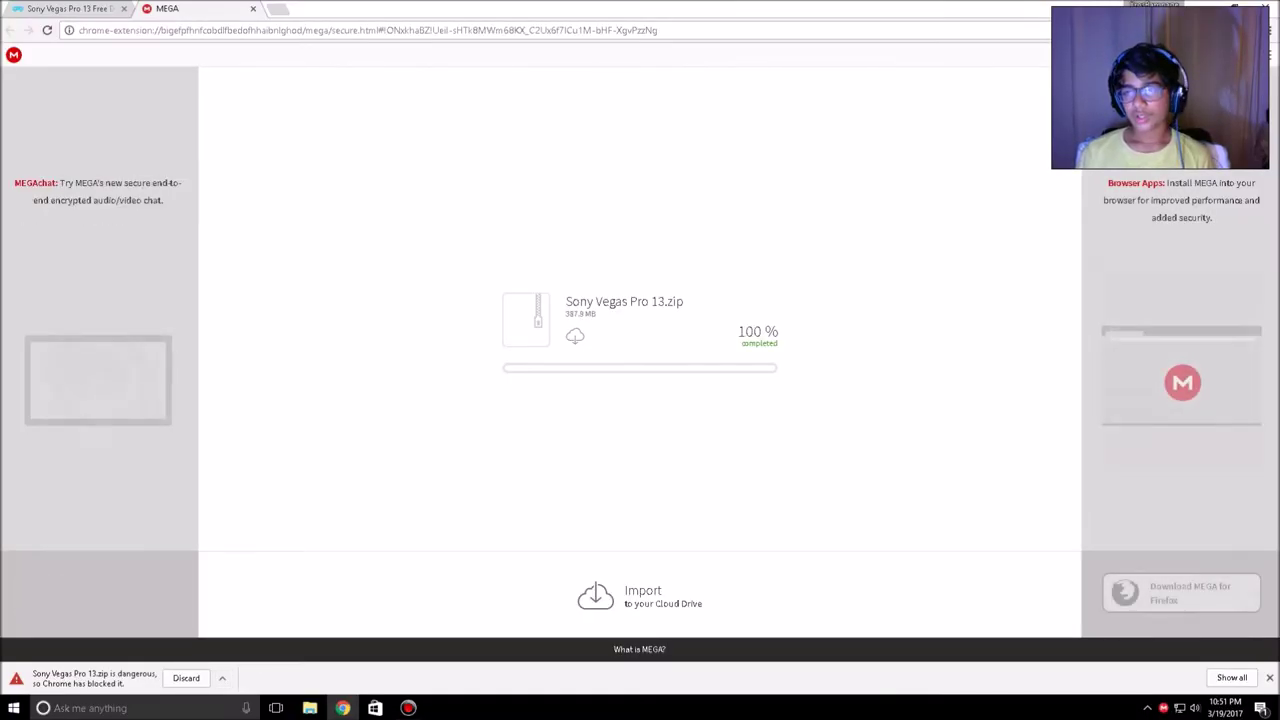
left_click(1268, 30)
key("Escape")
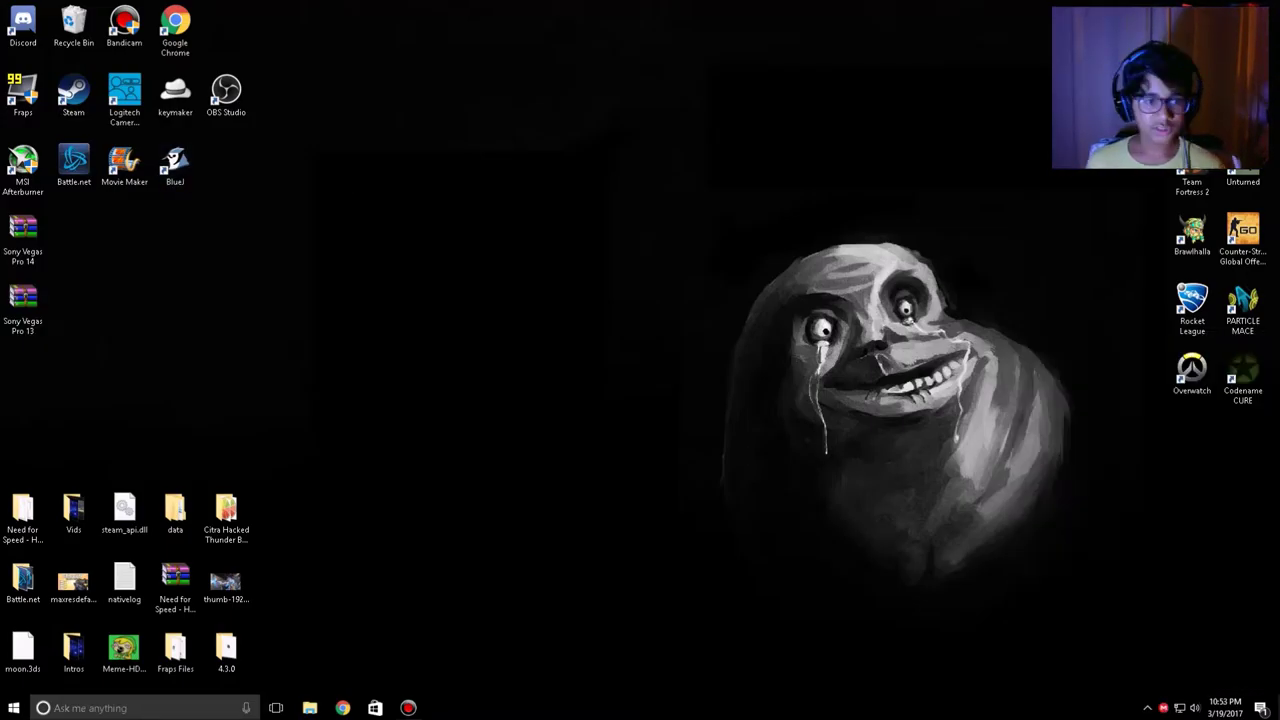
Move the Sony Vegas Pro 14 and Sony Vegas Pro 13 archives side by side into the middle of the desktop
left_click_drag(22, 300, 73, 240)
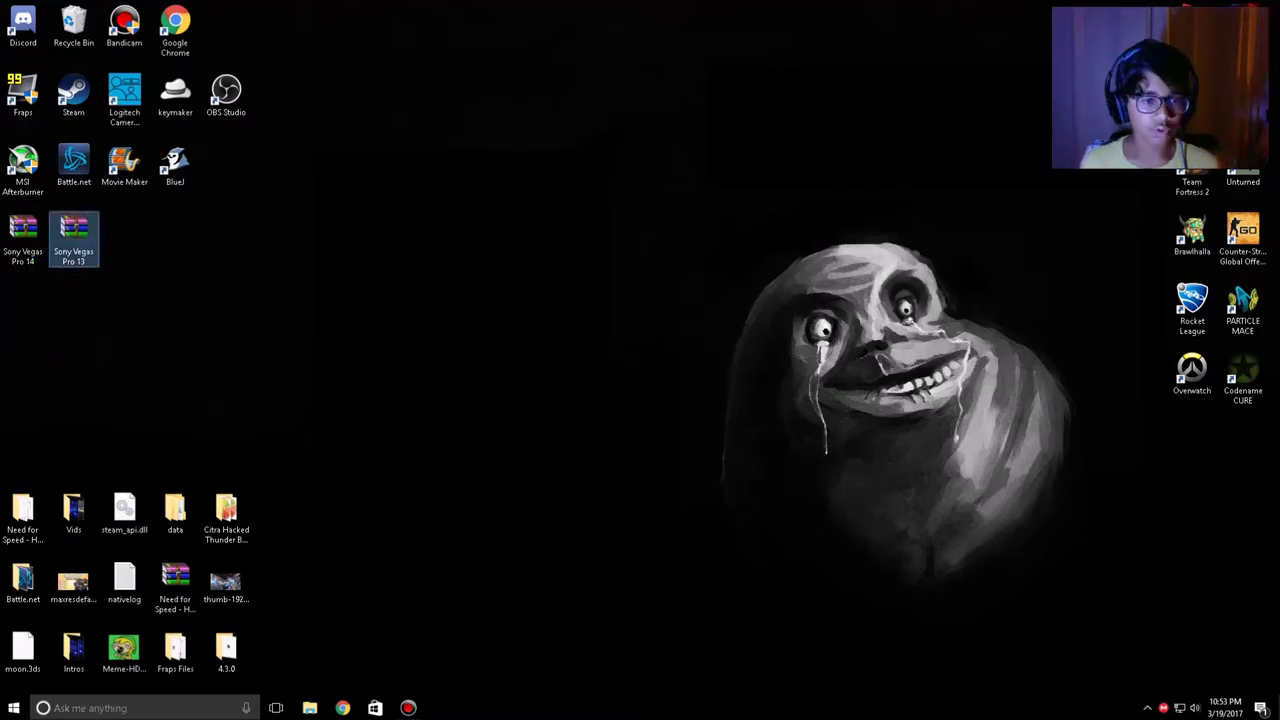
left_click_drag(73, 240, 632, 378)
left_click_drag(23, 240, 448, 358)
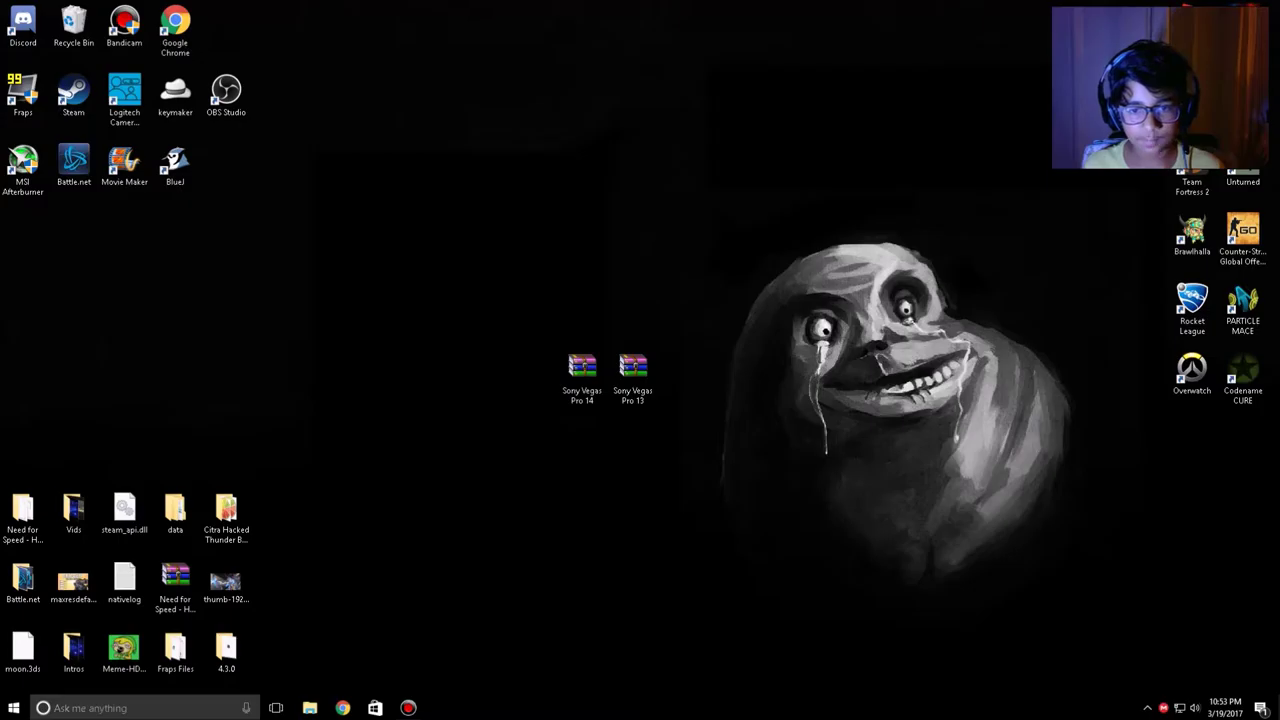
left_click_drag(857, 391, 560, 355)
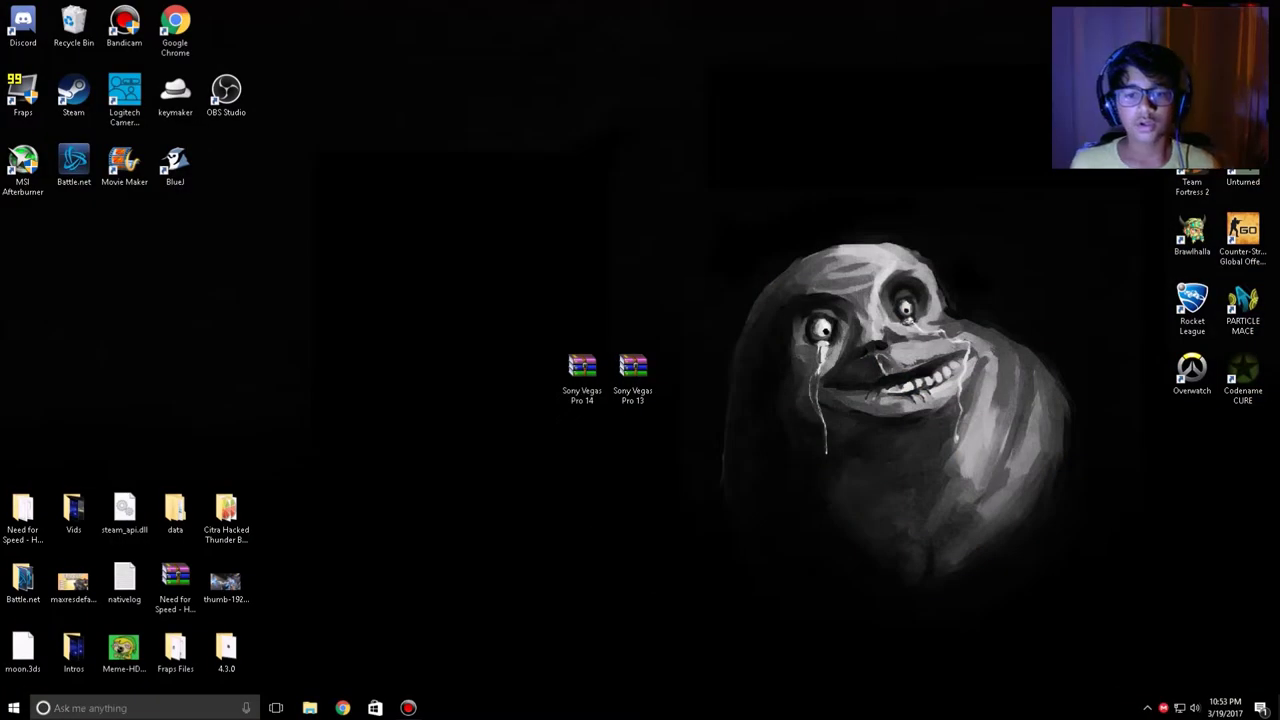
Extract the Sony Vegas Pro 14 archive directly onto the desktop and move the extracted folder above the archives
left_click(578, 378)
right_click(573, 382)
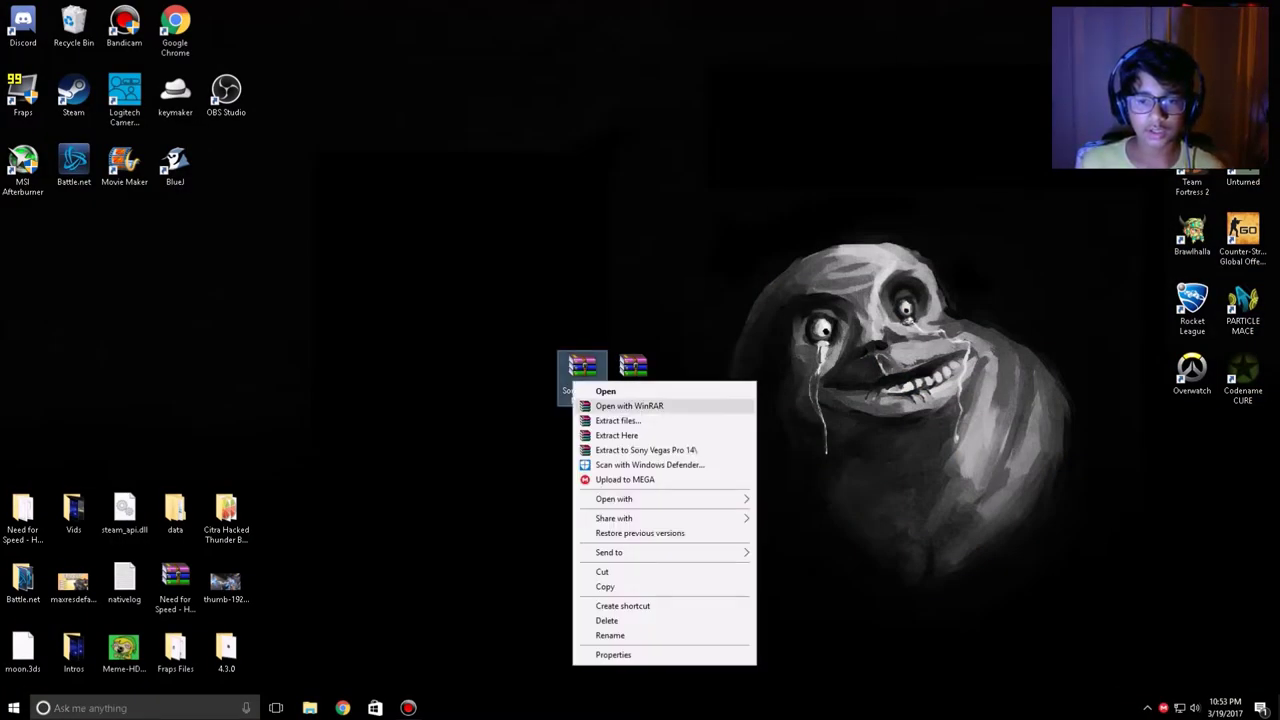
left_click(616, 435)
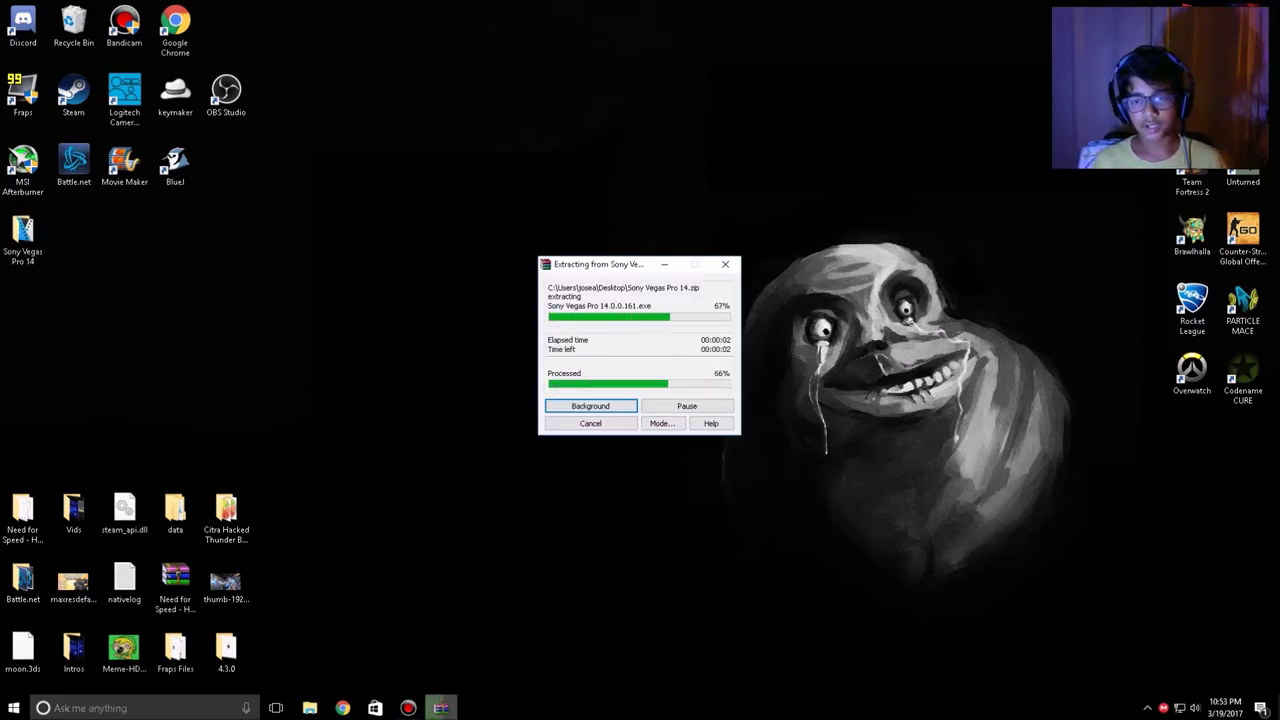
left_click_drag(23, 240, 588, 170)
Extract the contents of the Sony Vegas Pro 13 archive directly onto the desktop
left_click(632, 378)
right_click(636, 372)
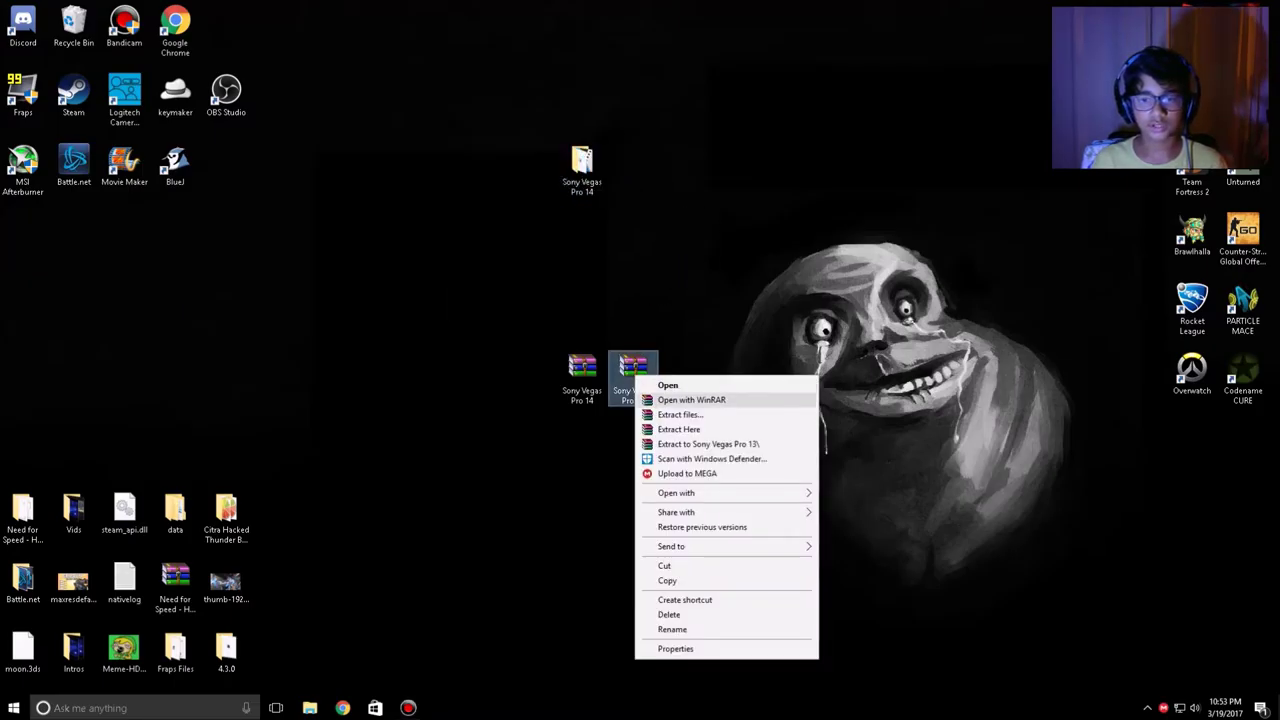
left_click(680, 423)
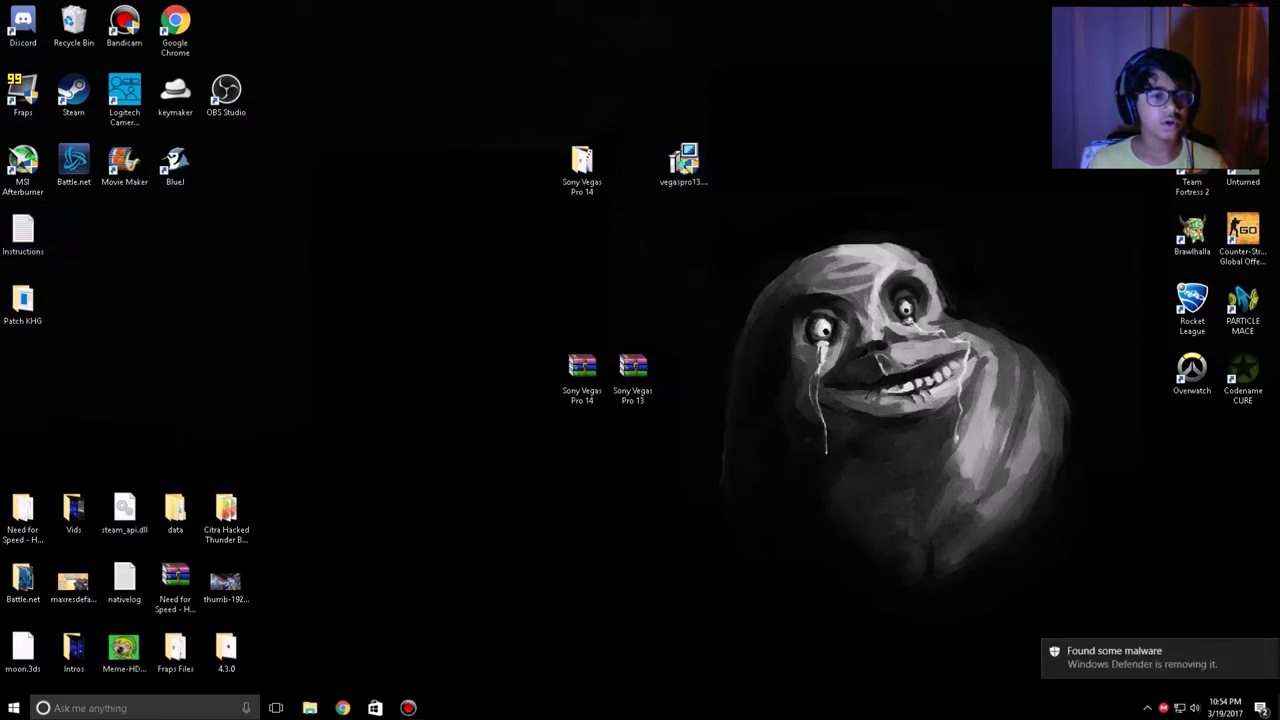
Check the contents of the extracted Patch KHG folder, close it and select the vegaspro13 installer on the desktop
double_click(22, 304)
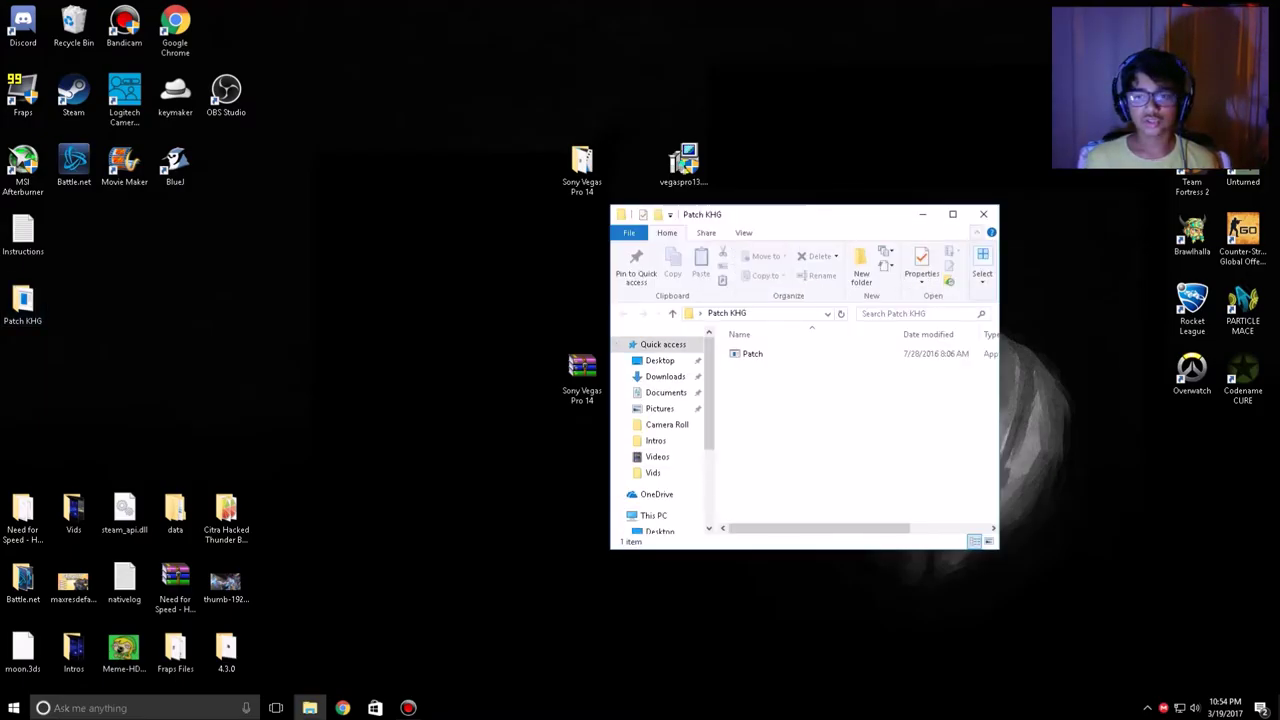
left_click(983, 214)
left_click(684, 165)
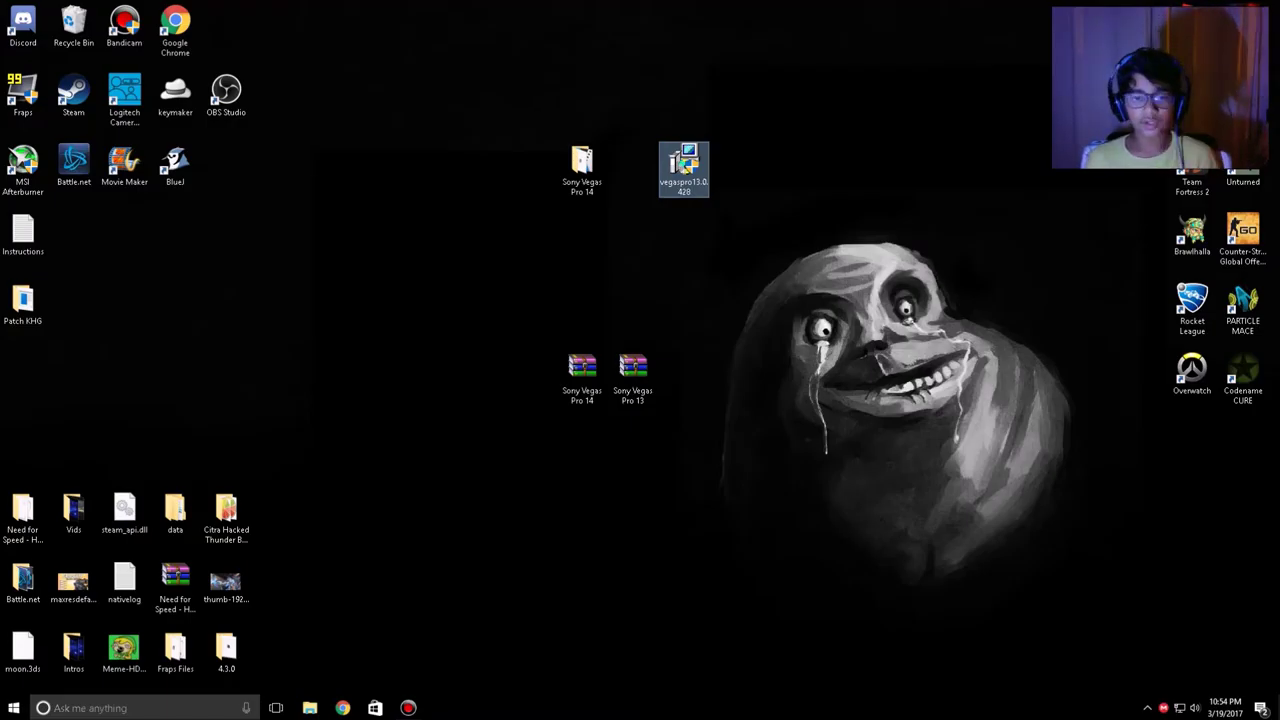
Install Vegas Pro 13.0 in English to the default folder, accepting the license agreement and leaving the desktop shortcut off
double_click(684, 165)
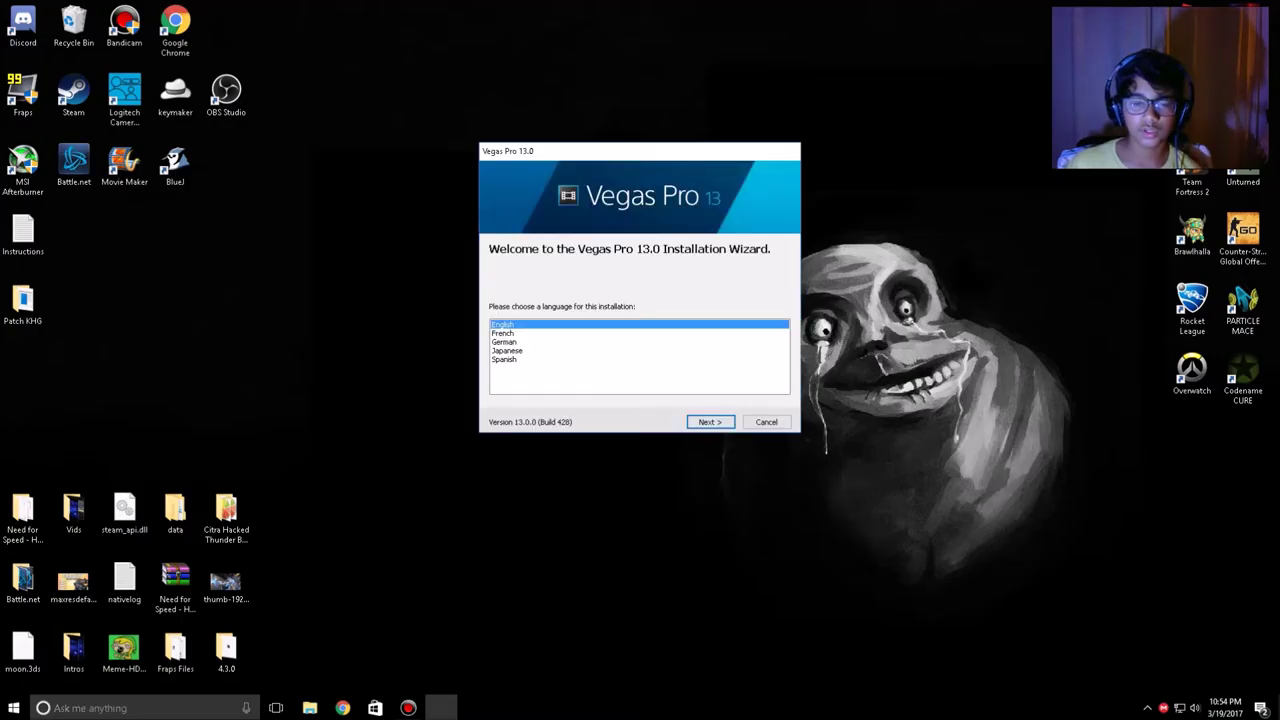
key("Return")
left_click(494, 375)
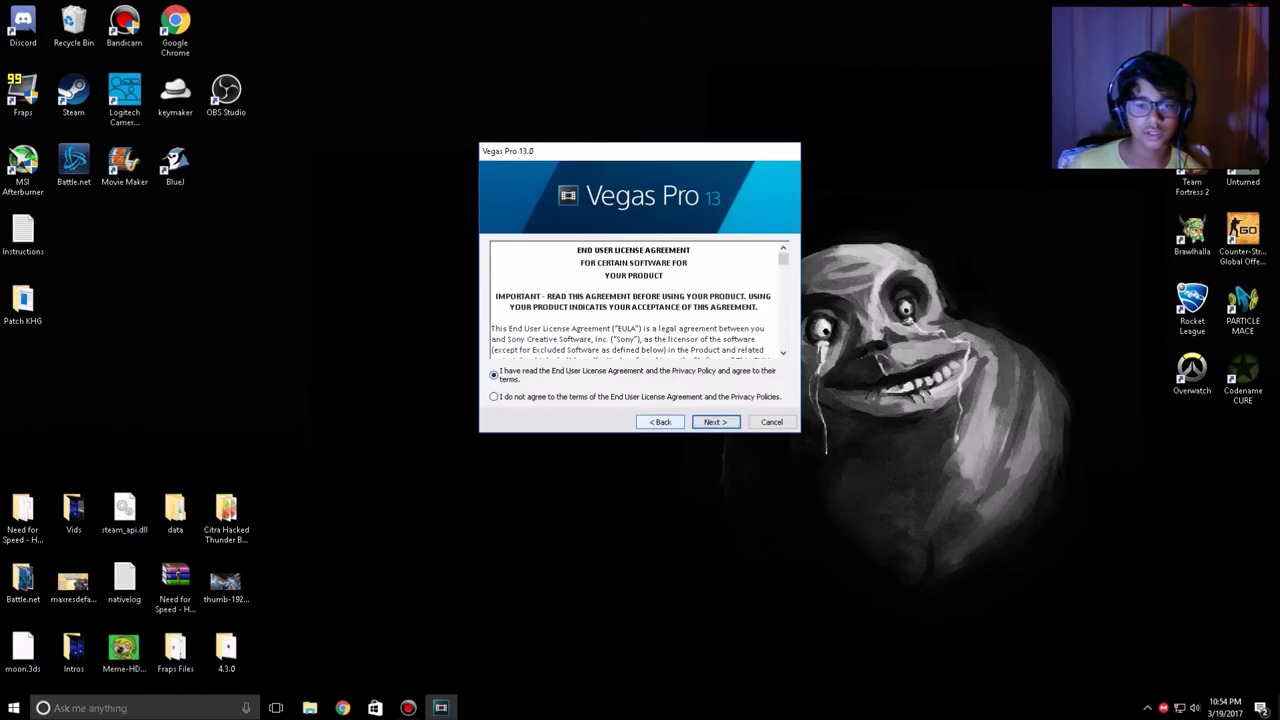
left_click(716, 421)
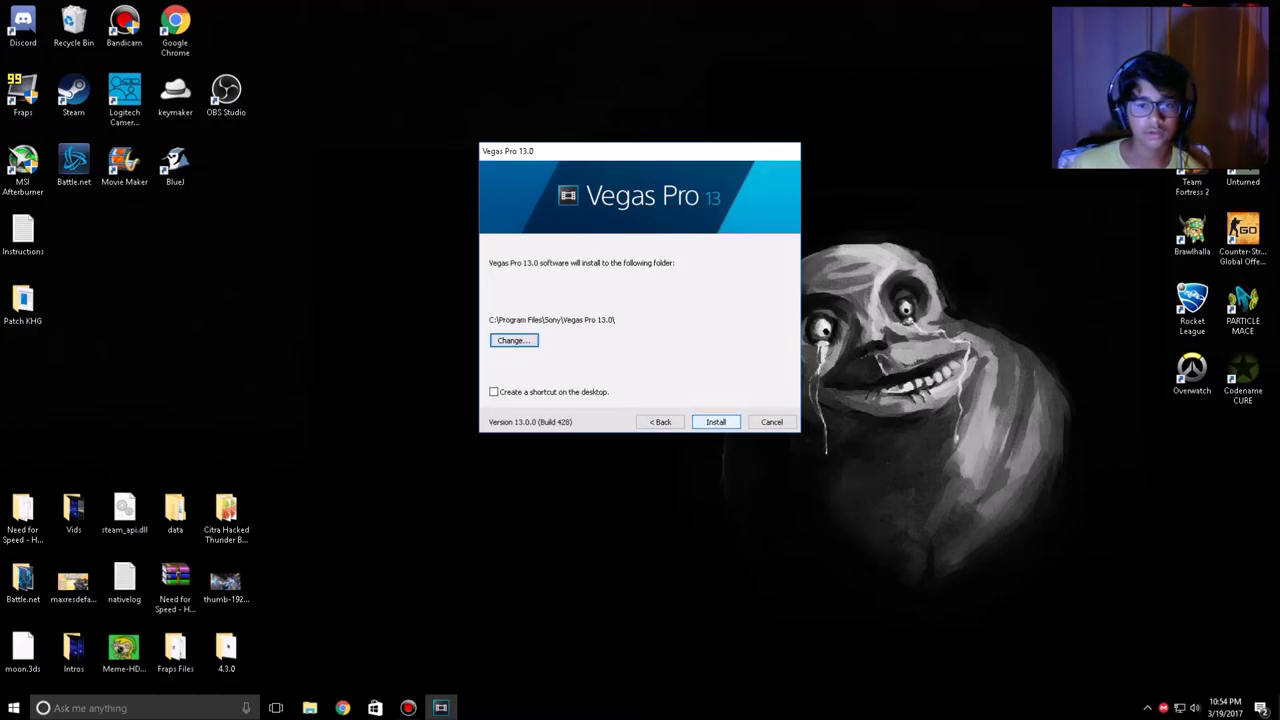
key("Return")
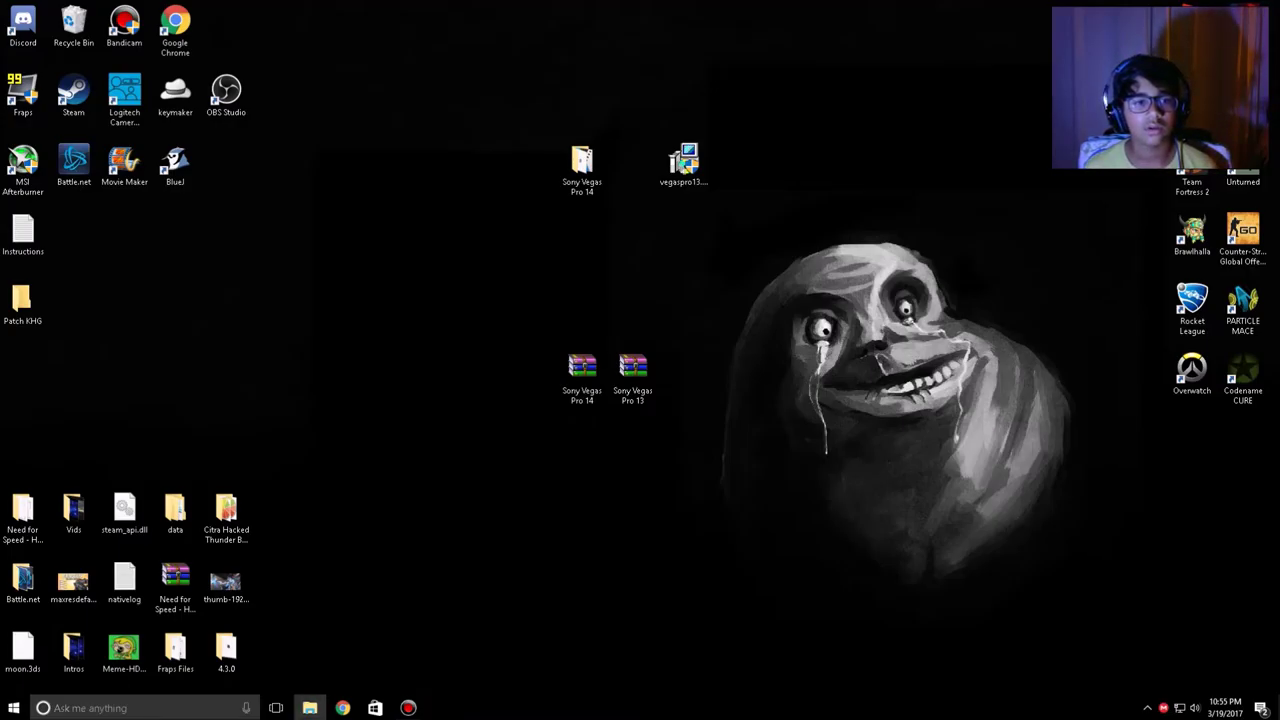
Search the computer for "sony" and launch Vegas Pro 13.0 (64-bit)
key("super")
type("d")
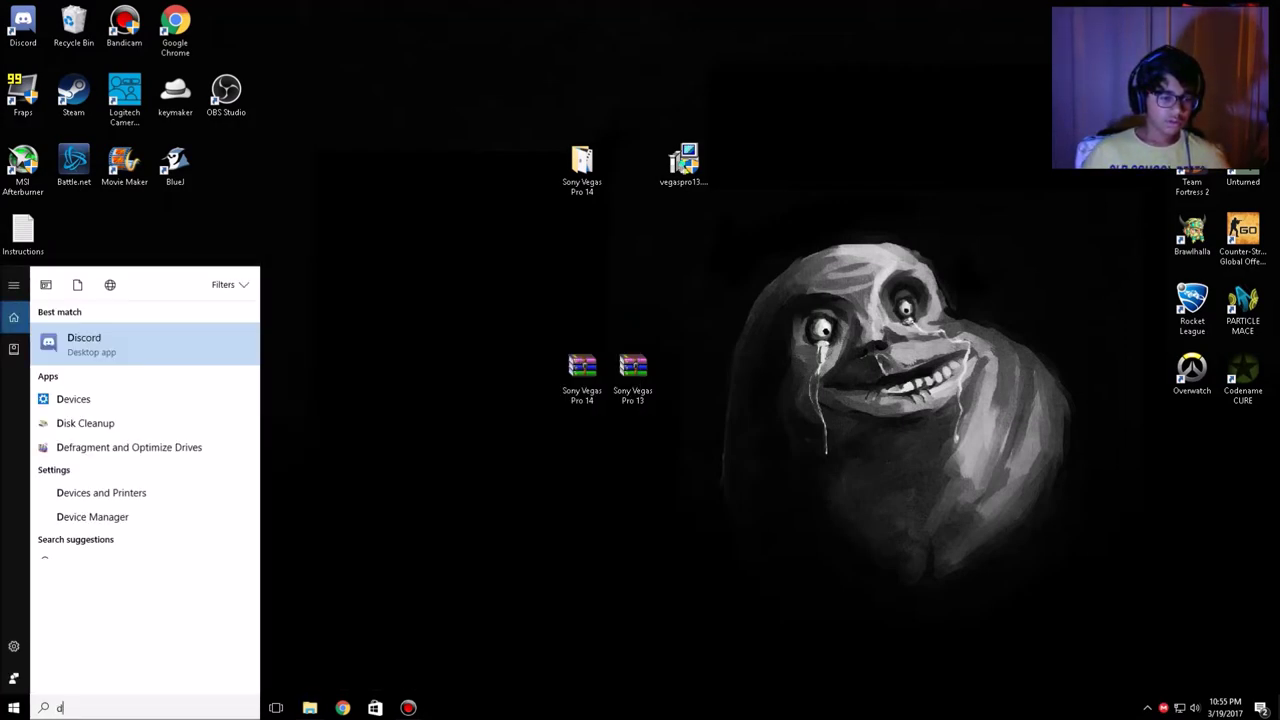
key("BackSpace")
type("sony")
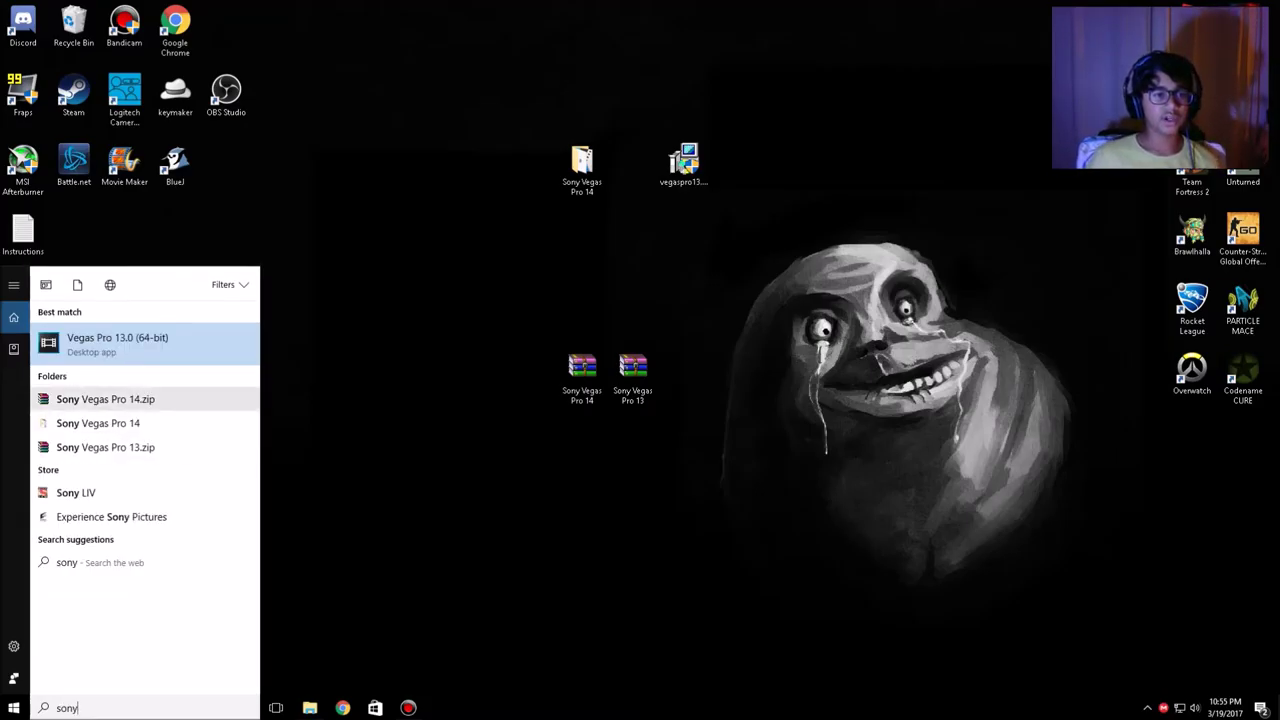
key("Return")
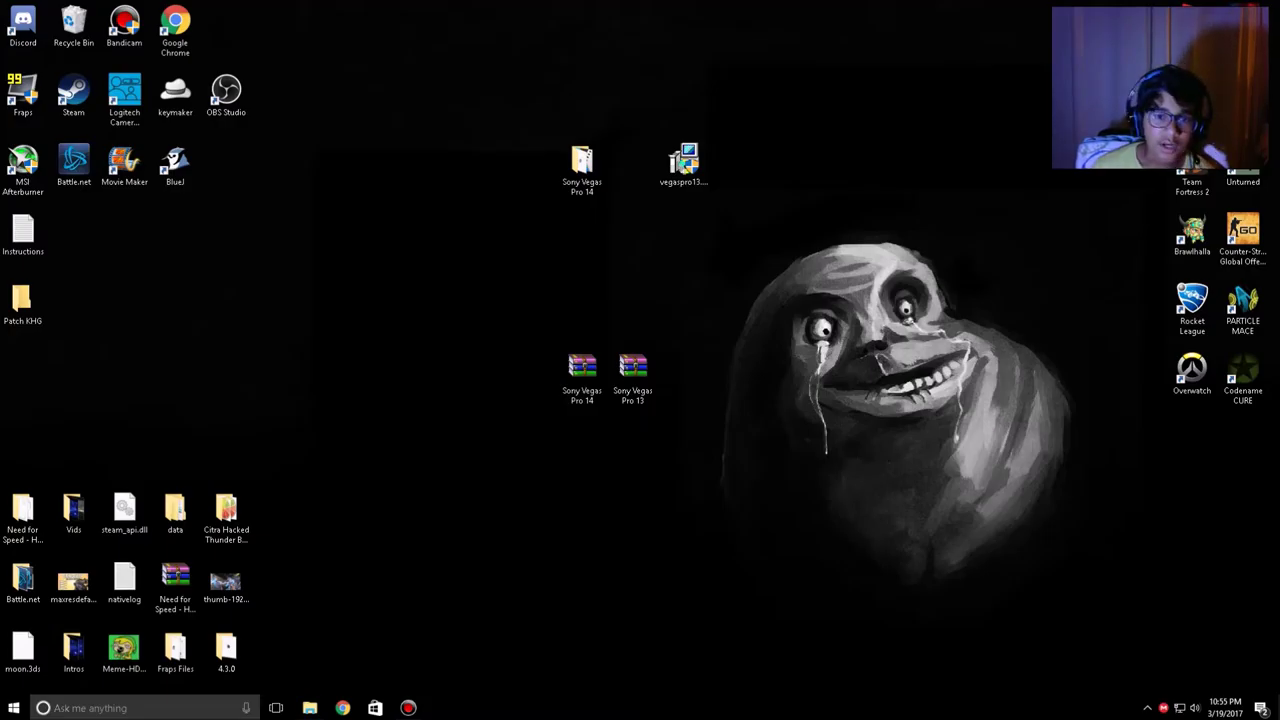
Check the Patch KHG folder, close it, and line up that folder and the vegaspro13 installer beside the Instructions file
double_click(22, 305)
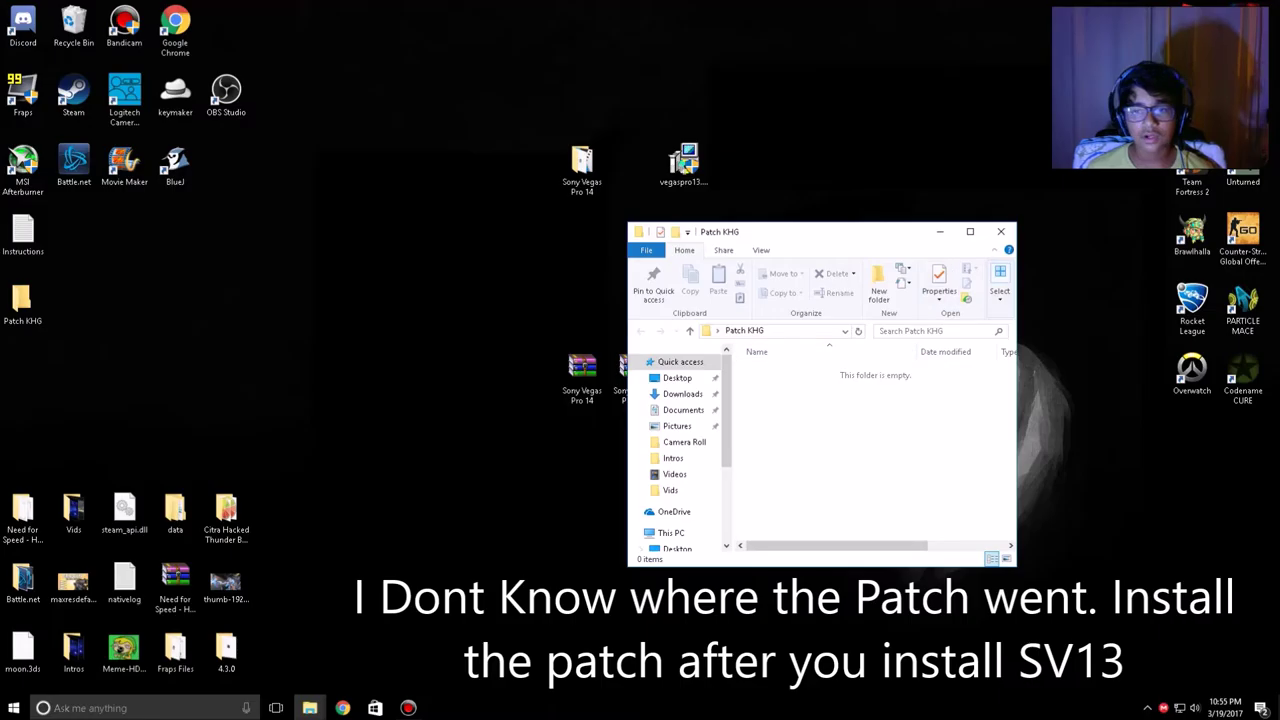
left_click(1001, 231)
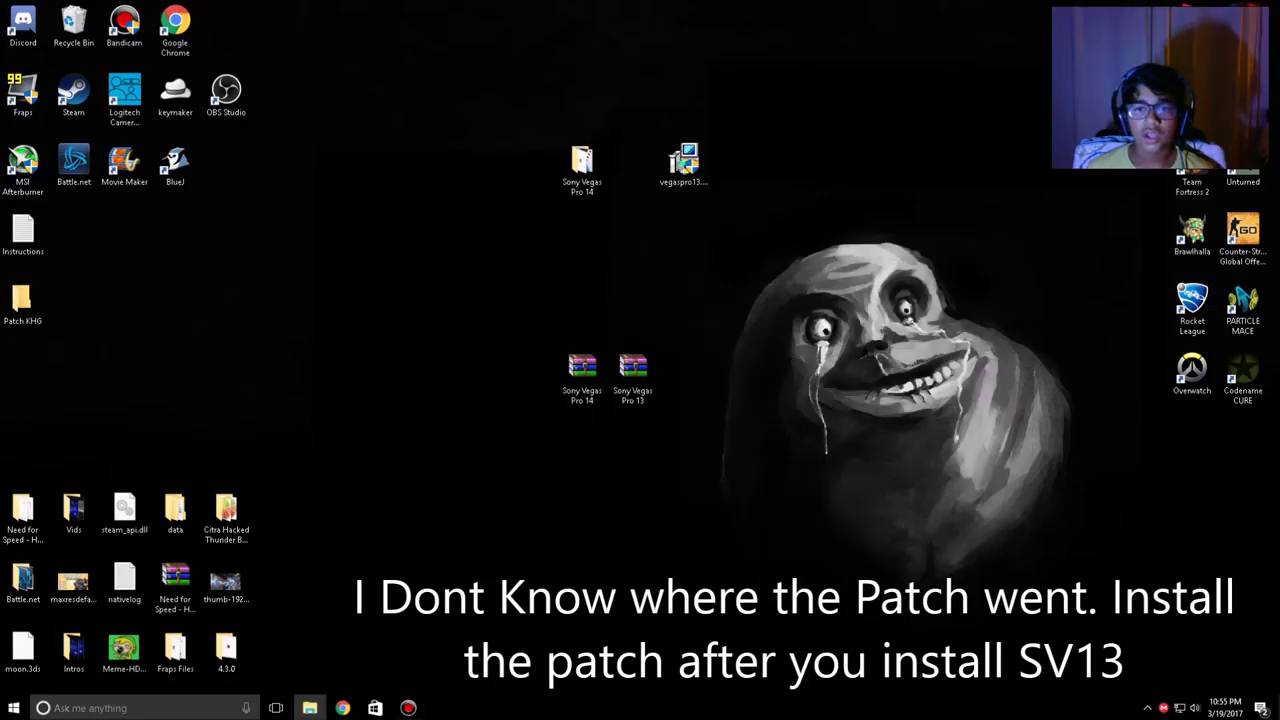
left_click_drag(22, 300, 73, 231)
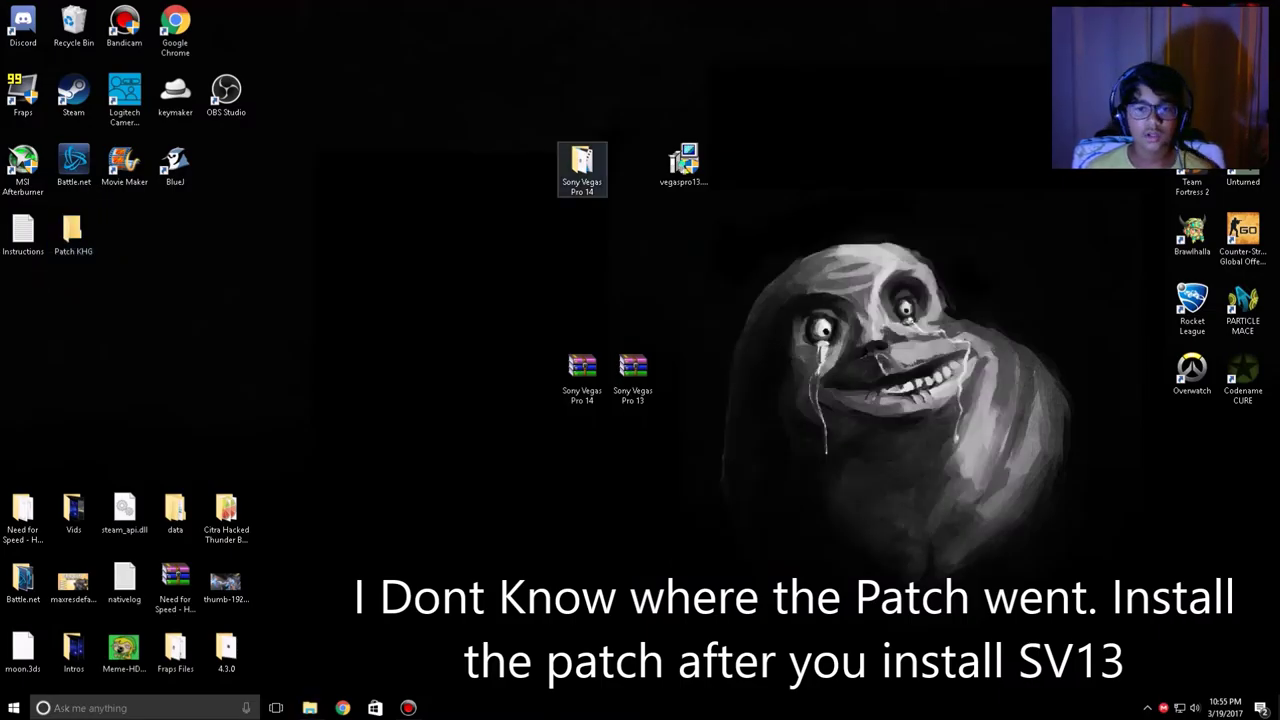
left_click_drag(684, 165, 124, 238)
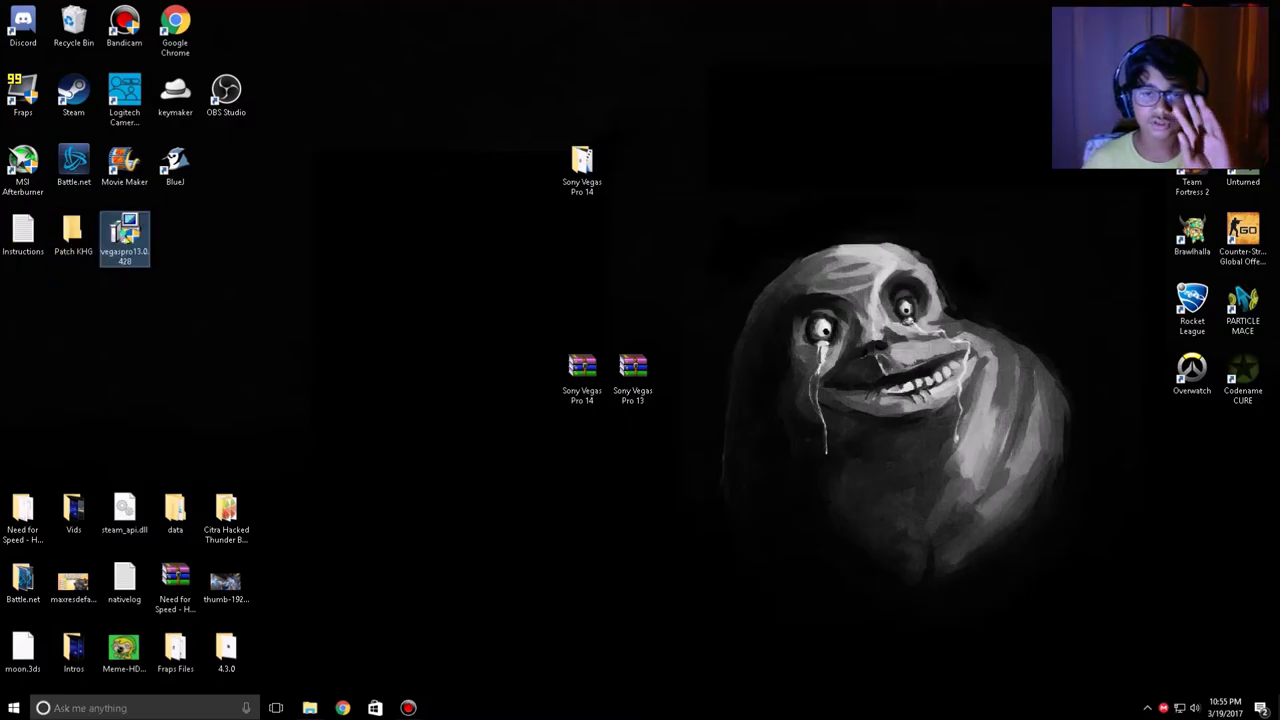
Install VEGAS Pro 14.0 in English from the Sony Vegas Pro 14.0.0.161 installer in the extracted folder, accepting the license agreement
double_click(582, 165)
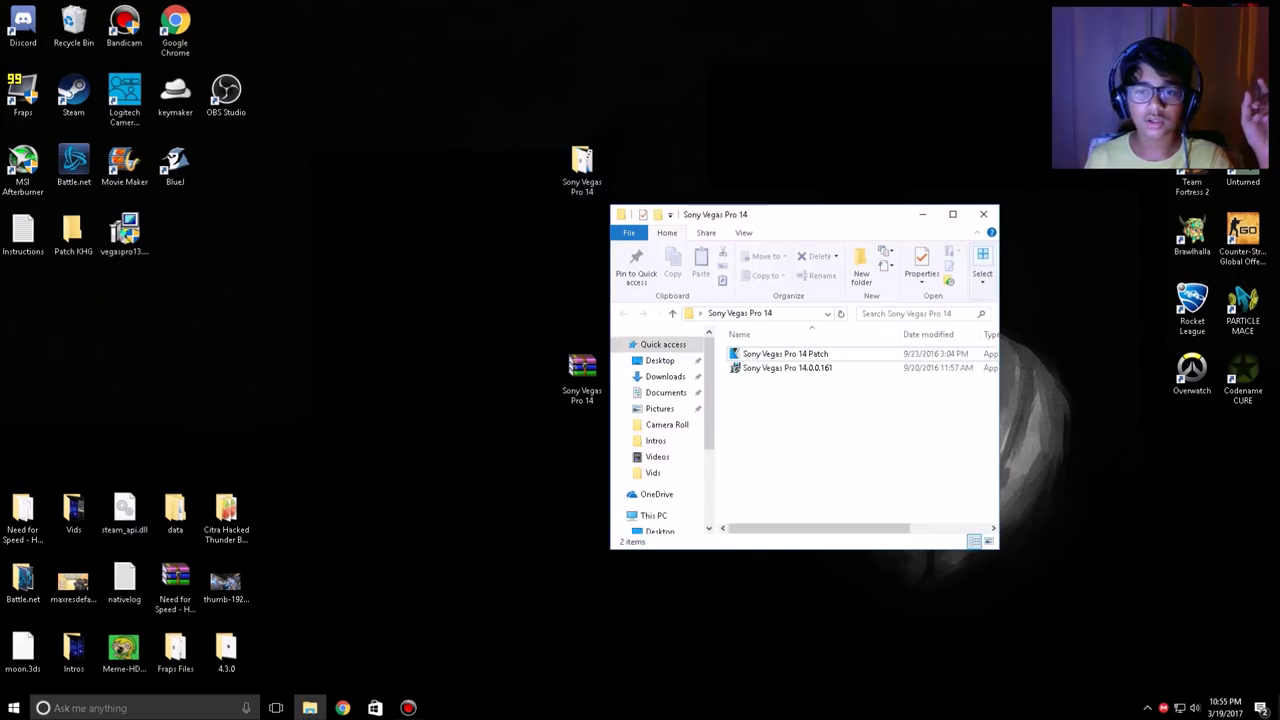
left_click(800, 369)
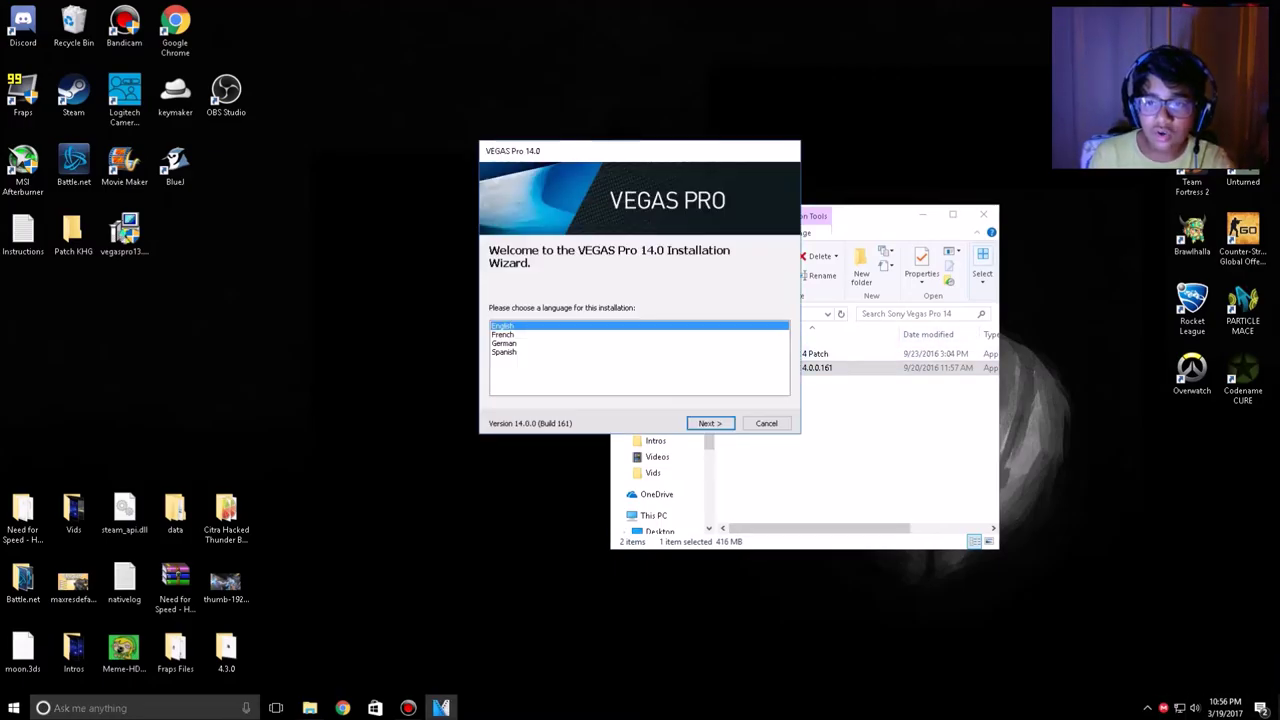
left_click(983, 214)
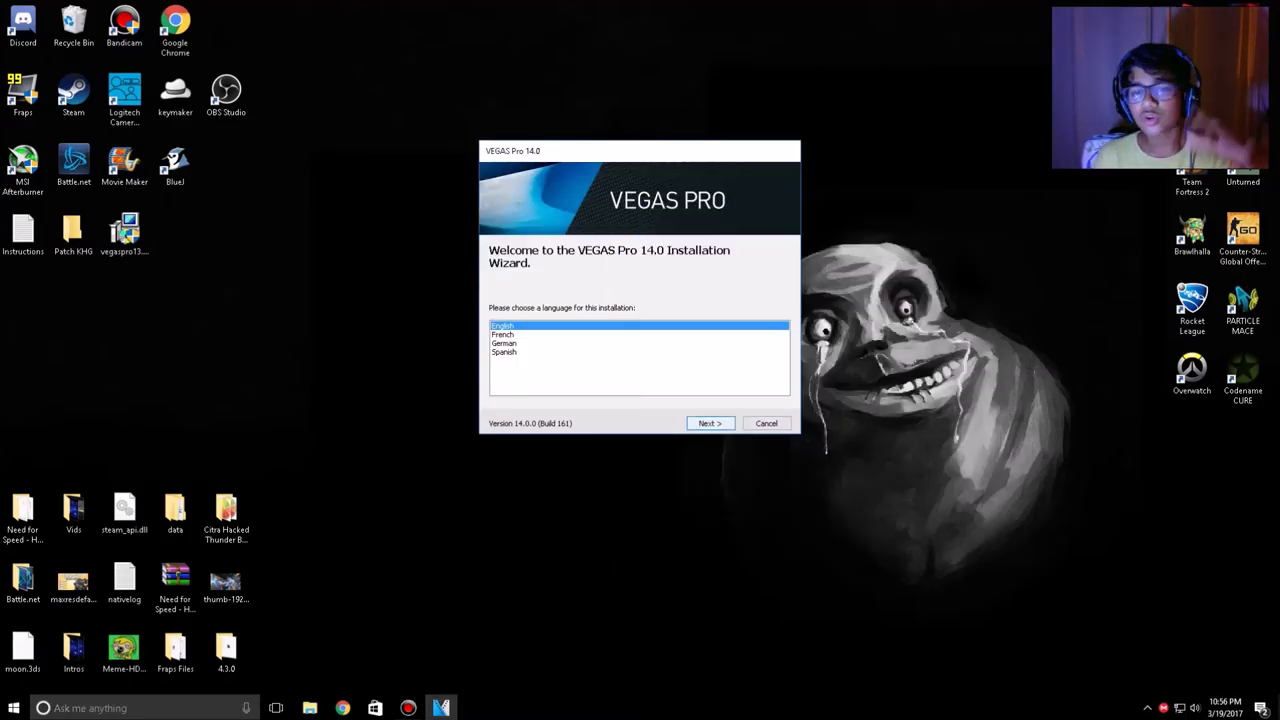
left_click(710, 423)
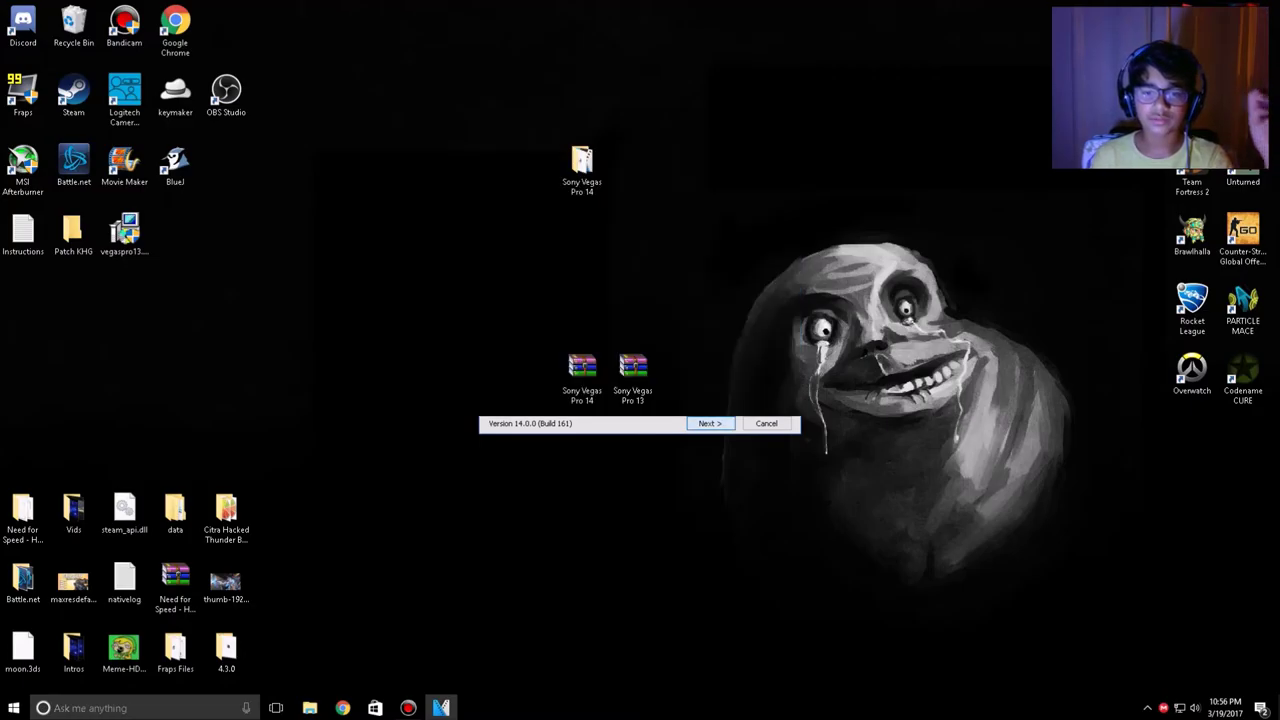
left_click(493, 376)
key("Return")
key("Return")
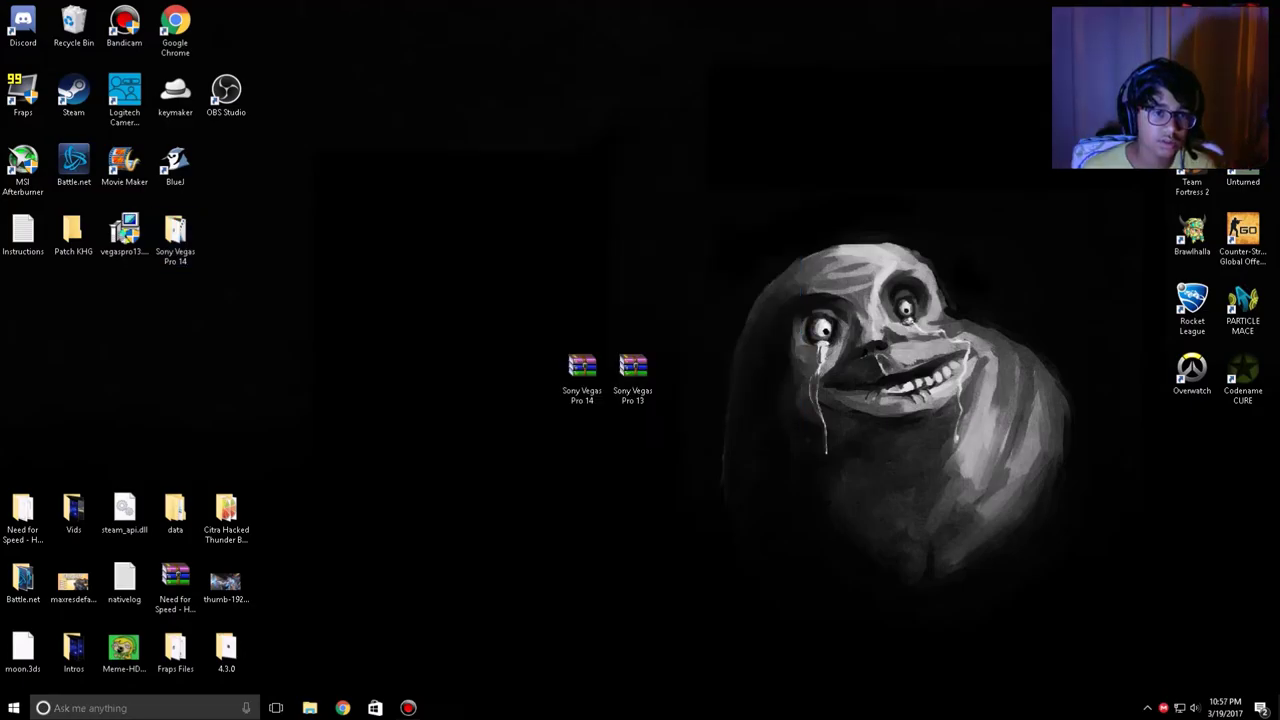
Move the Instructions file, Patch KHG folder, vegaspro13 installer and Sony Vegas Pro 14 folder down to the row above the Need for Speed folder
left_click_drag(301, 293, 40, 445)
left_click(632, 378)
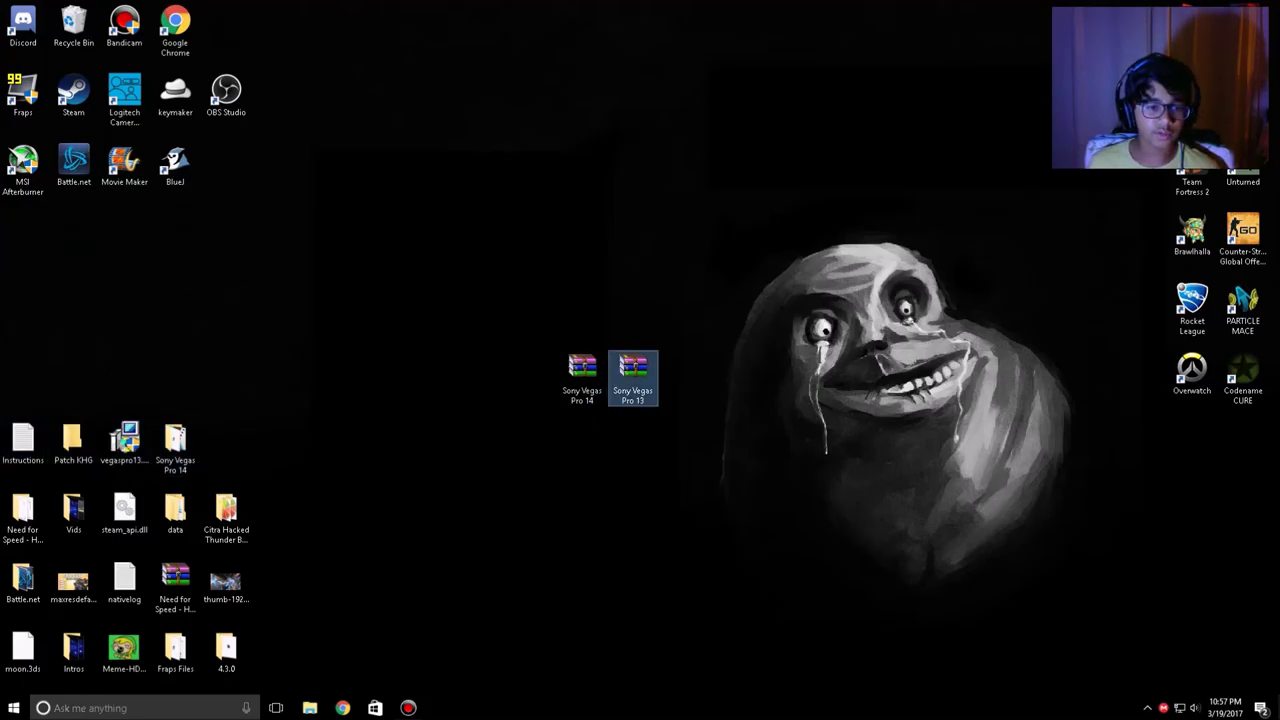
Search the computer for "vegas" and launch Vegas Pro 14.0 (64-bit)
left_click(14, 707)
left_click(57, 707)
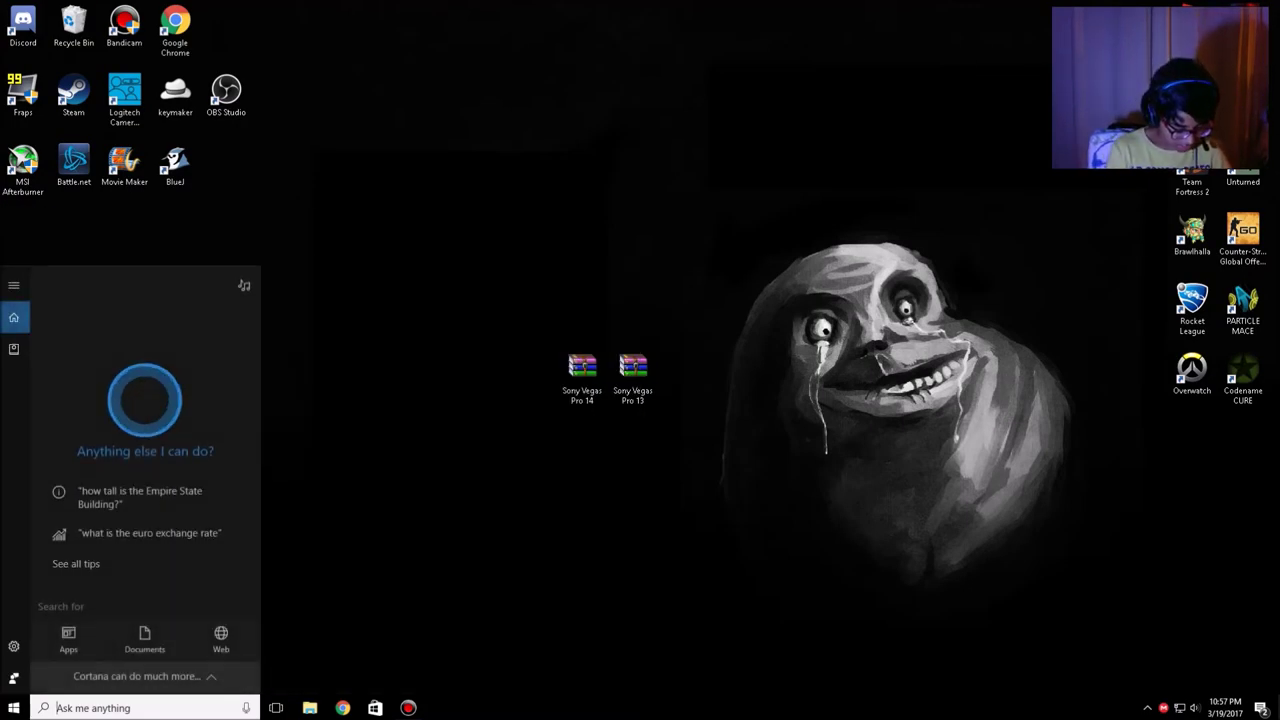
type("vegas")
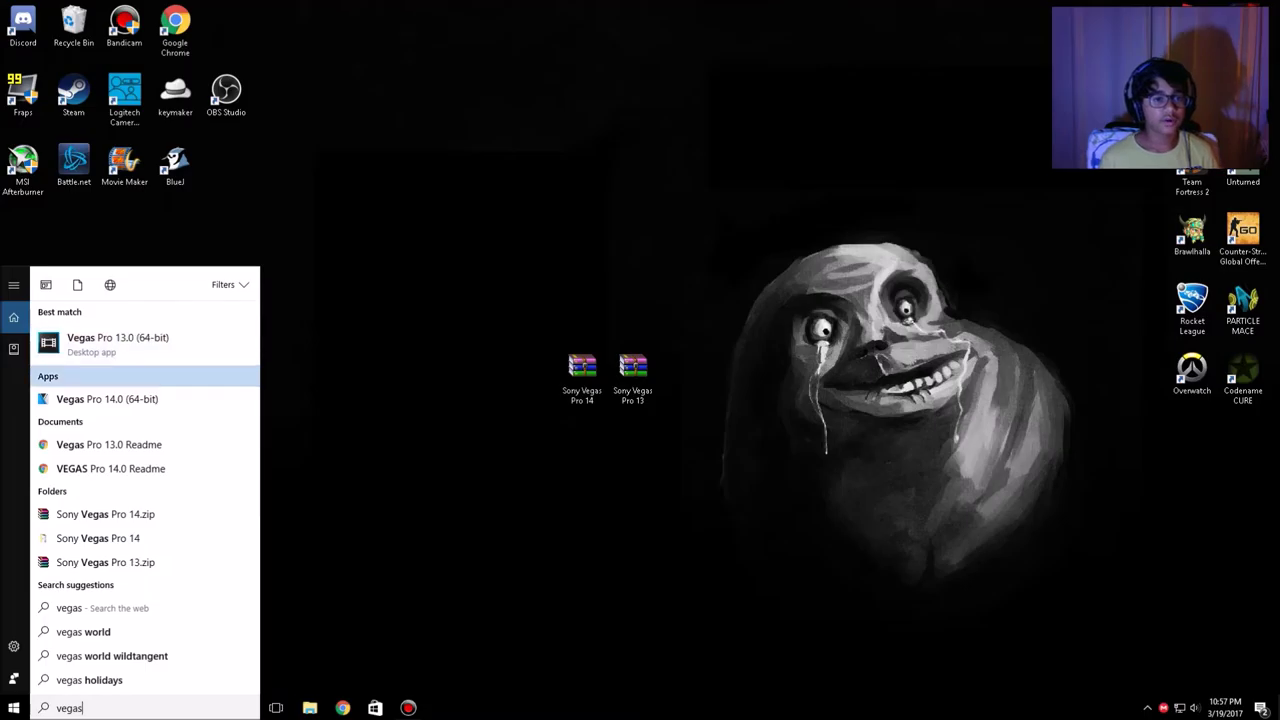
key("Down")
key("Return")
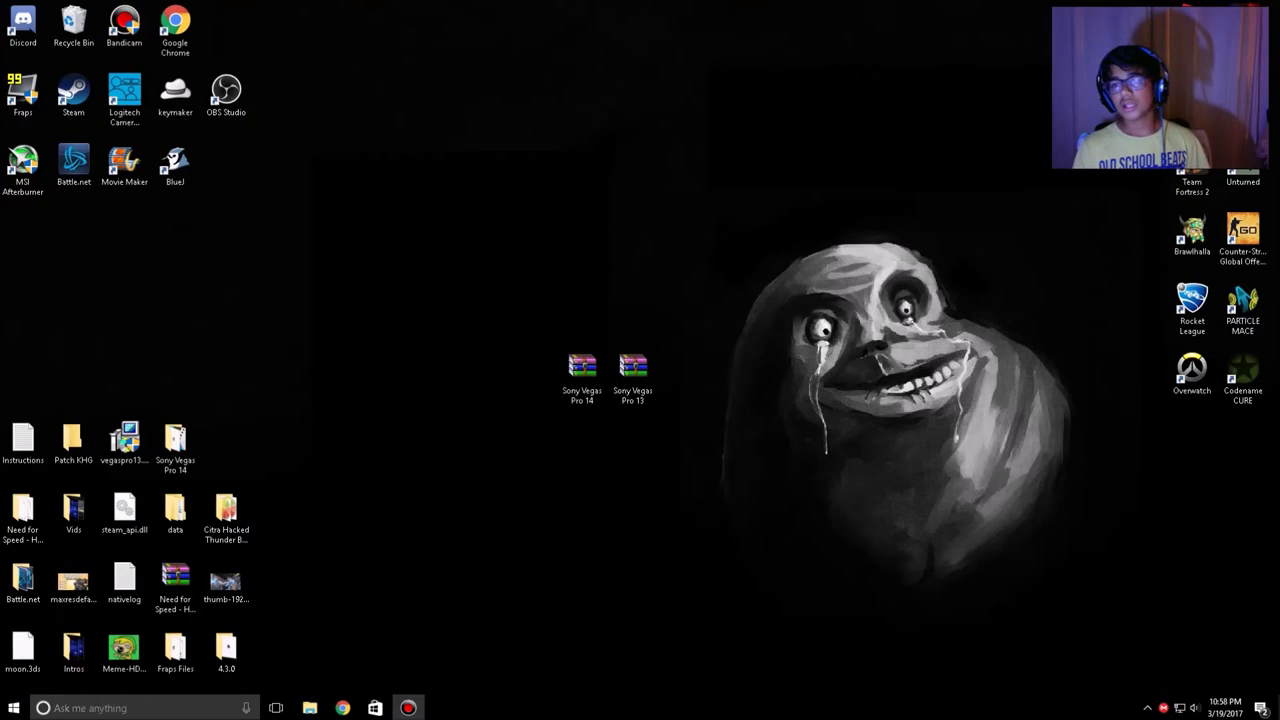
Search for "vegas", launch Vegas Pro 13.0 (64-bit) and continue to its registration with elevated privileges
left_click(13, 707)
left_click(142, 707)
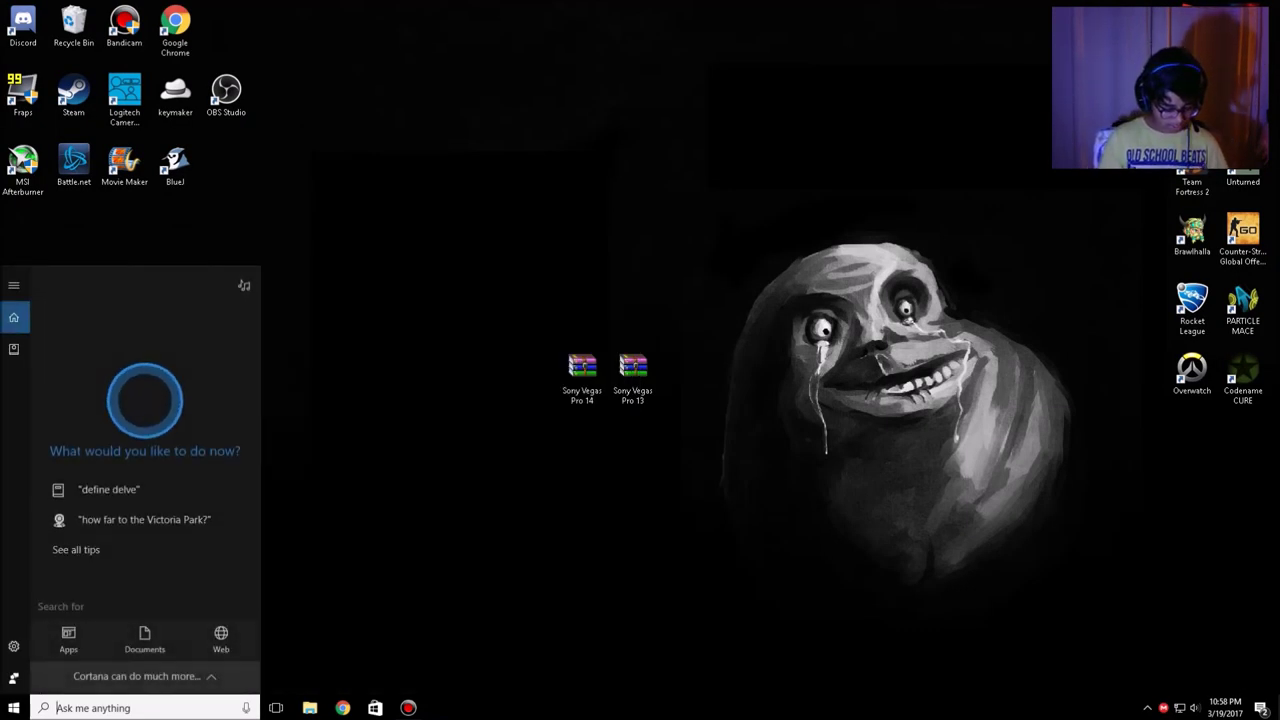
type("vegas")
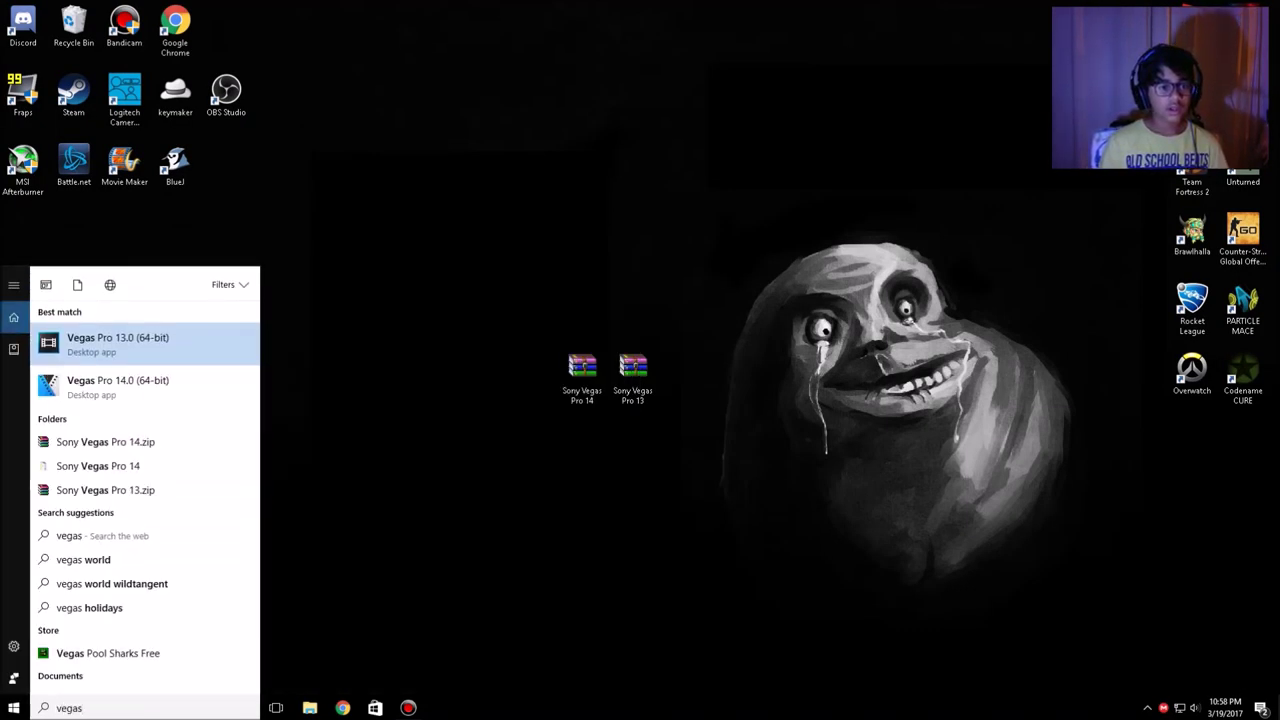
key("Return")
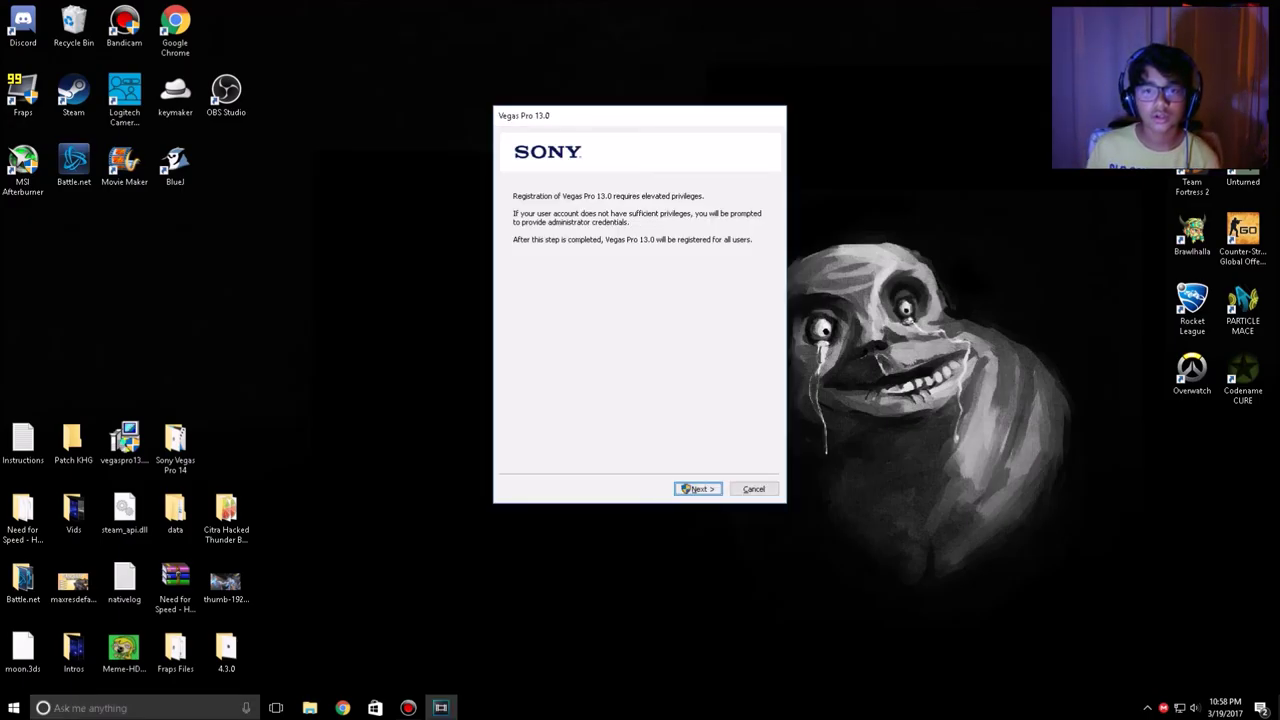
left_click(697, 489)
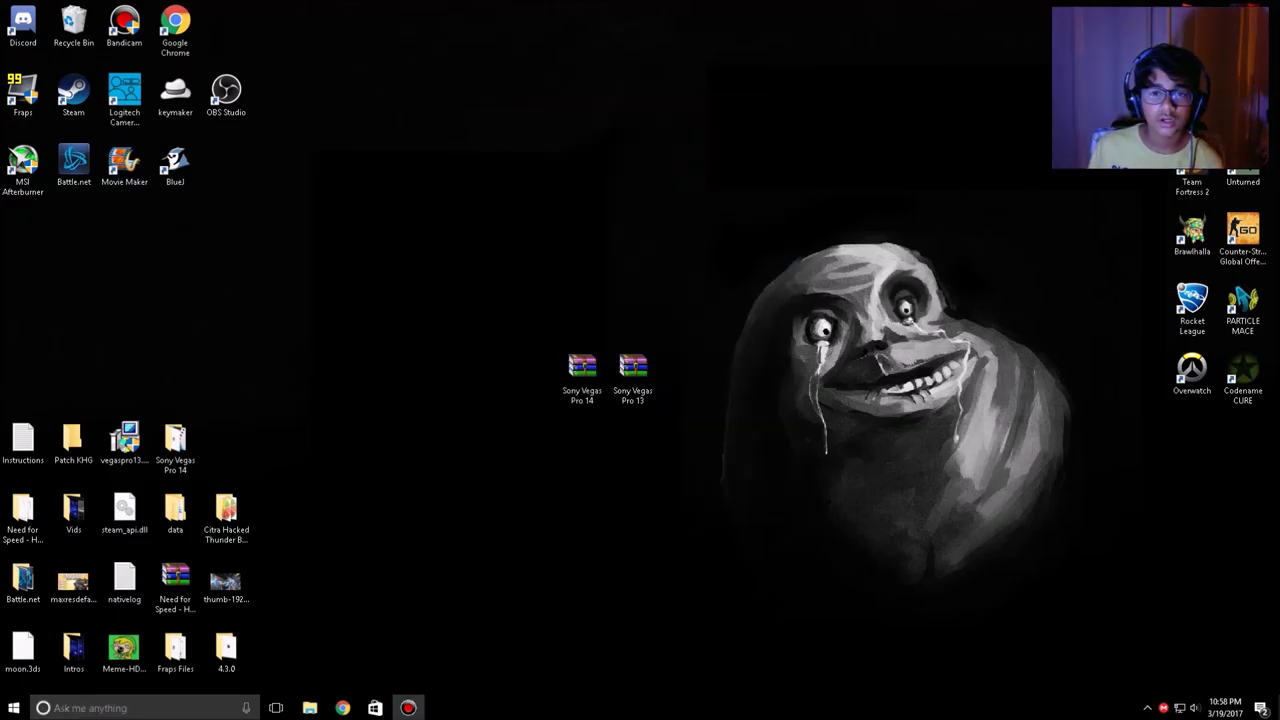
Paste the serial number into the Vegas Pro 13.0 registration window, then exit the registration without submitting it
key("ctrl+v")
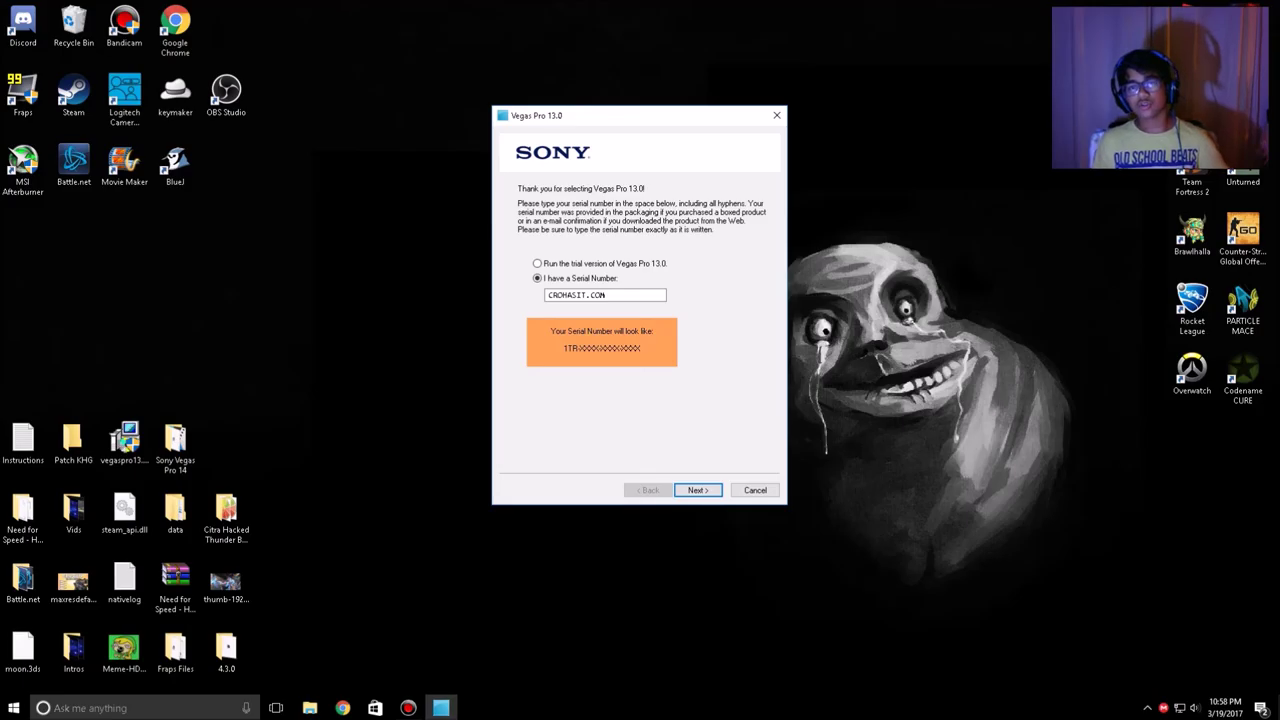
left_click(776, 115)
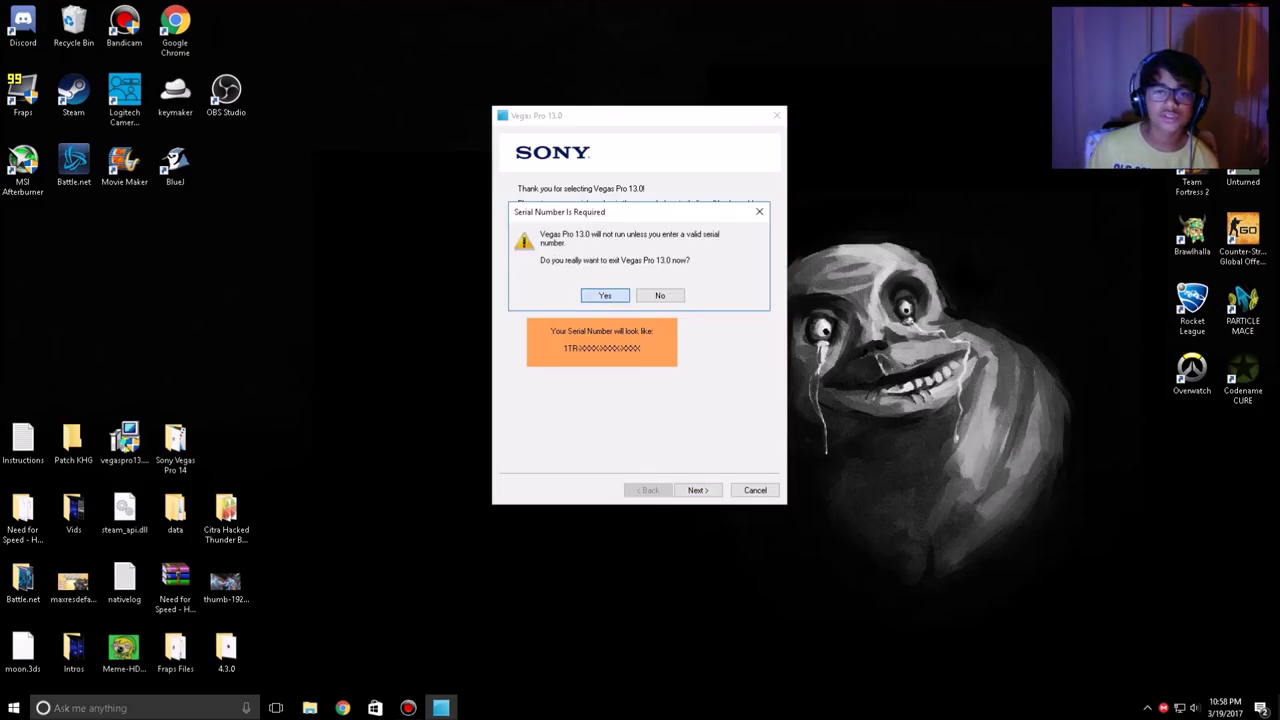
left_click(604, 295)
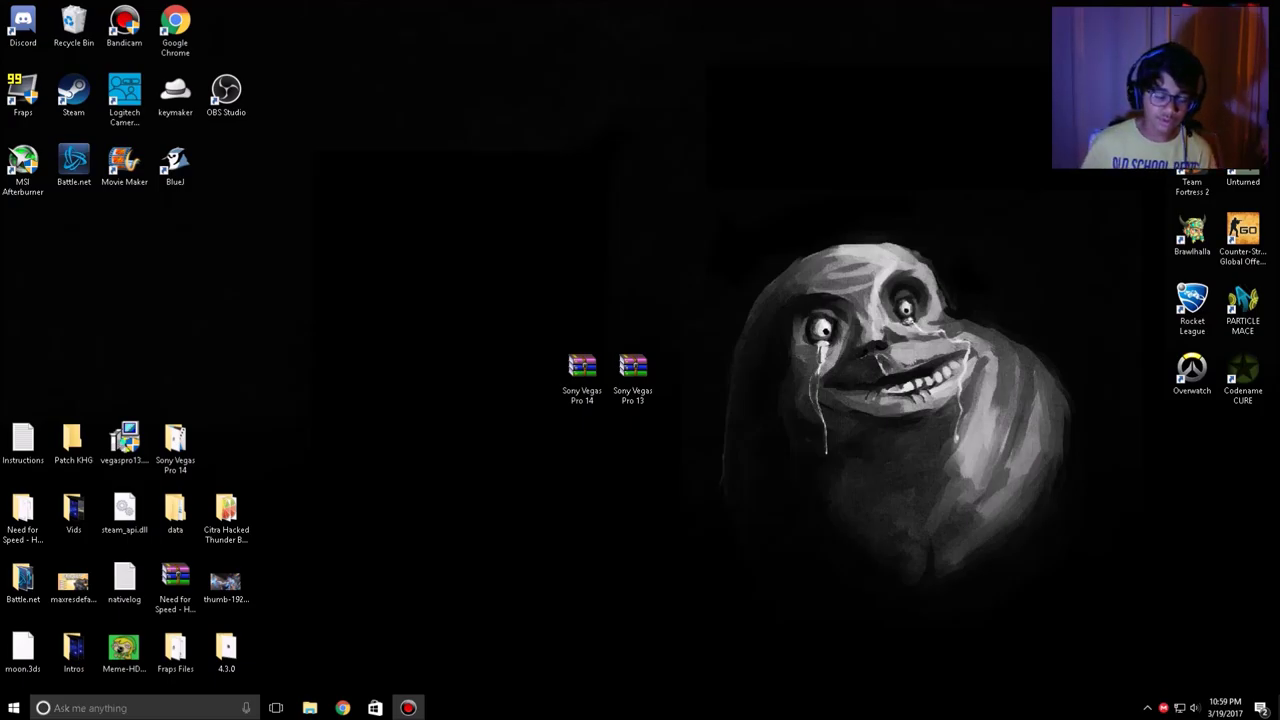
left_click(14, 708)
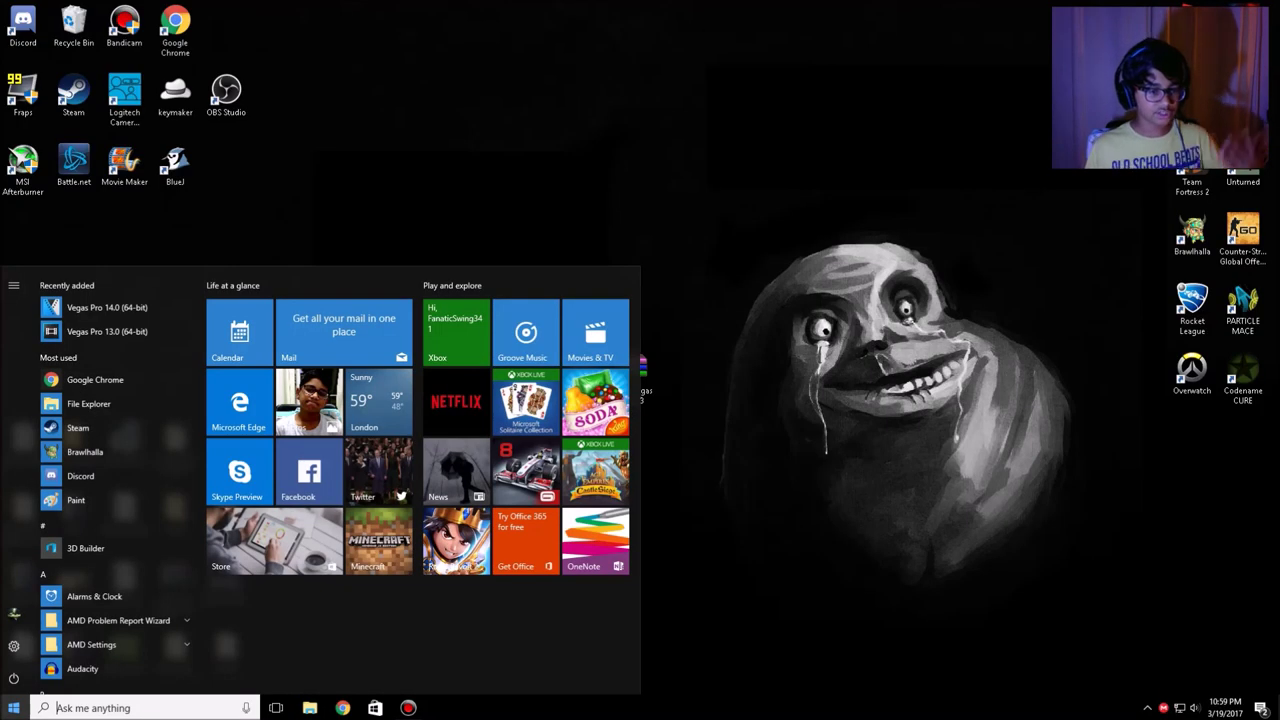
key("super")
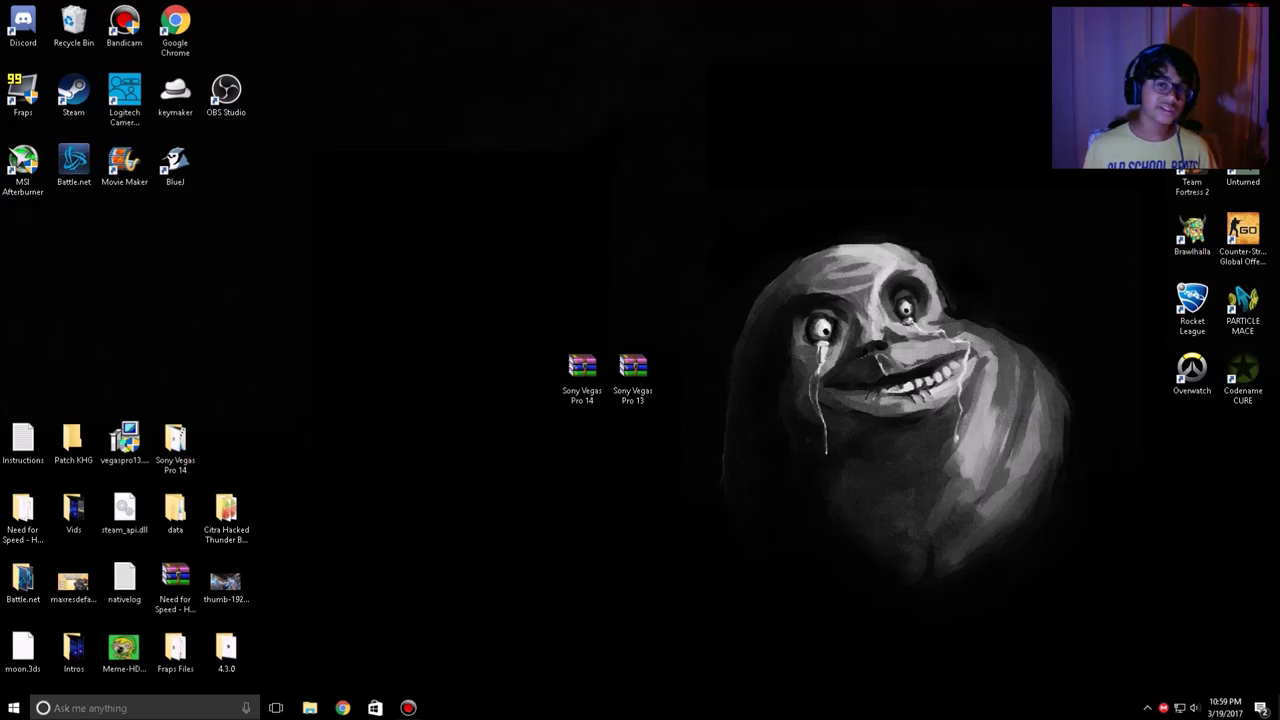